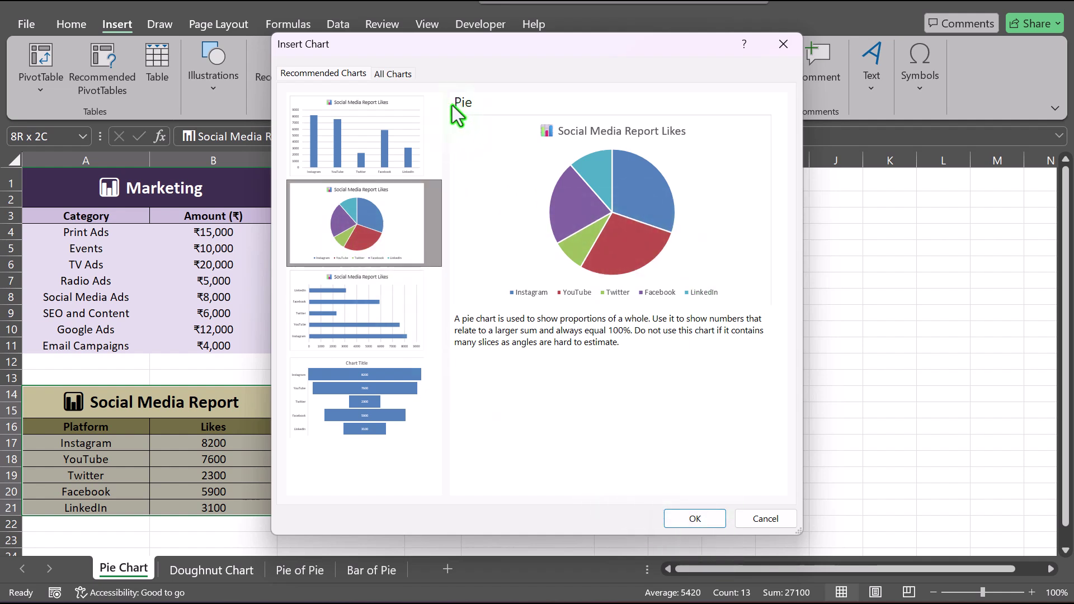
- Insert a standard pie chart of likes by platform from the selected Social Media Report table
left_click(391, 70)
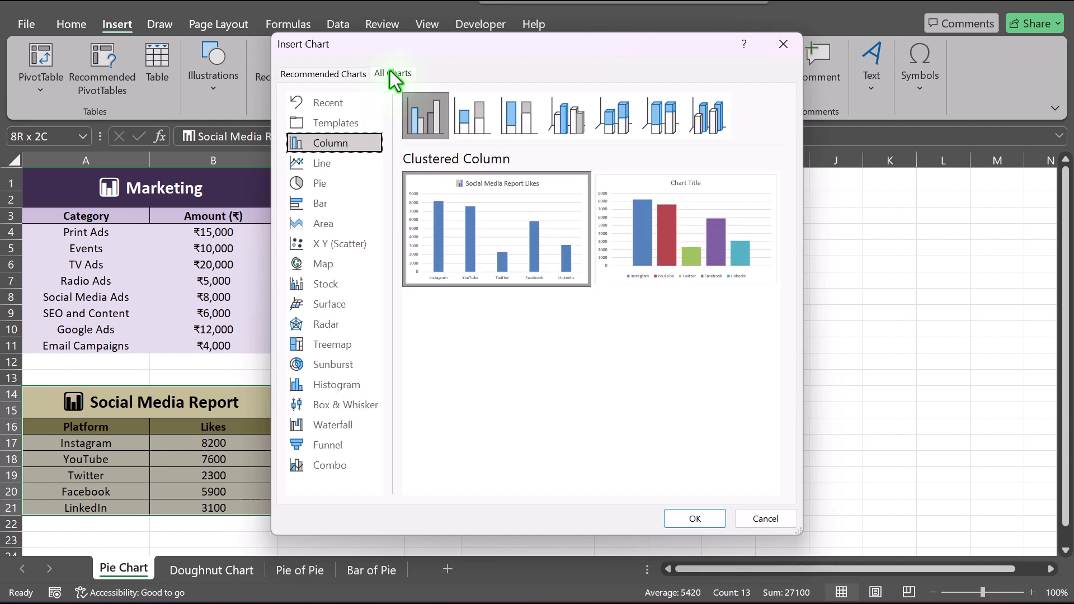
left_click(329, 192)
mouse_move(415, 175)
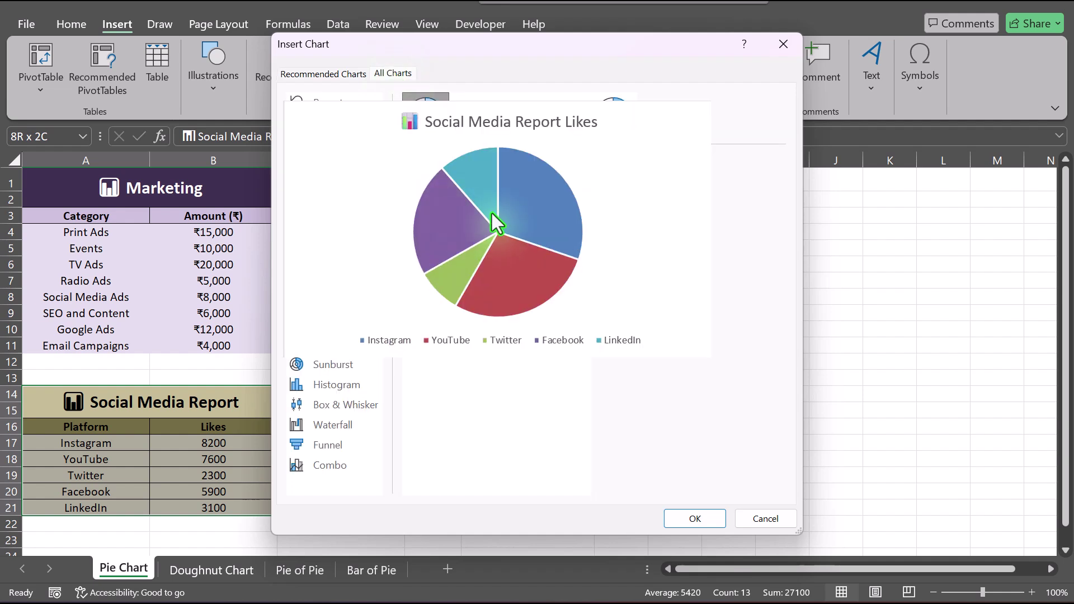
left_click(686, 516)
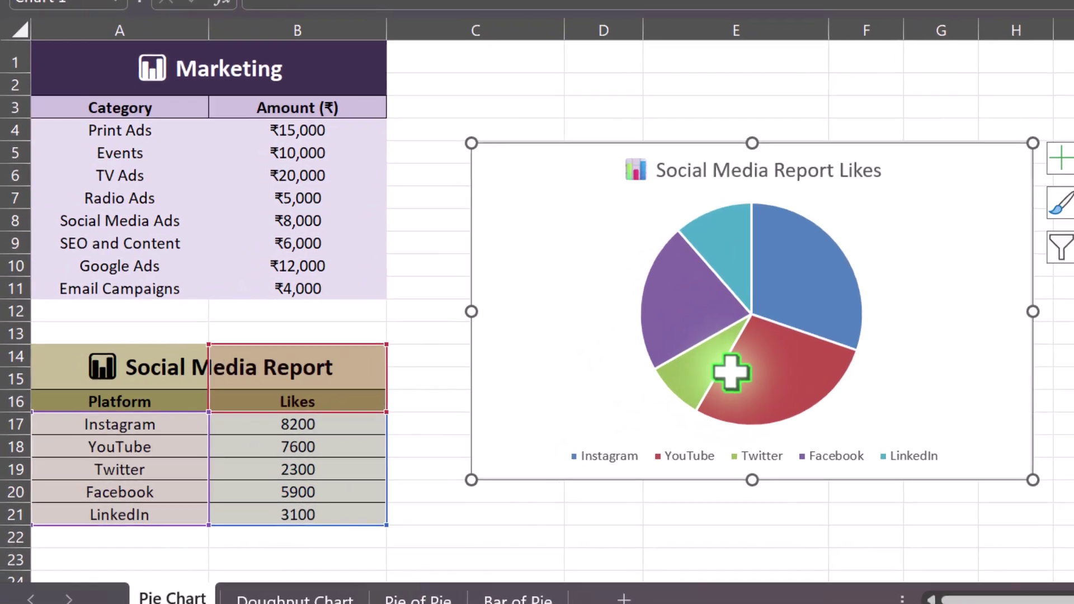
mouse_move(651, 311)
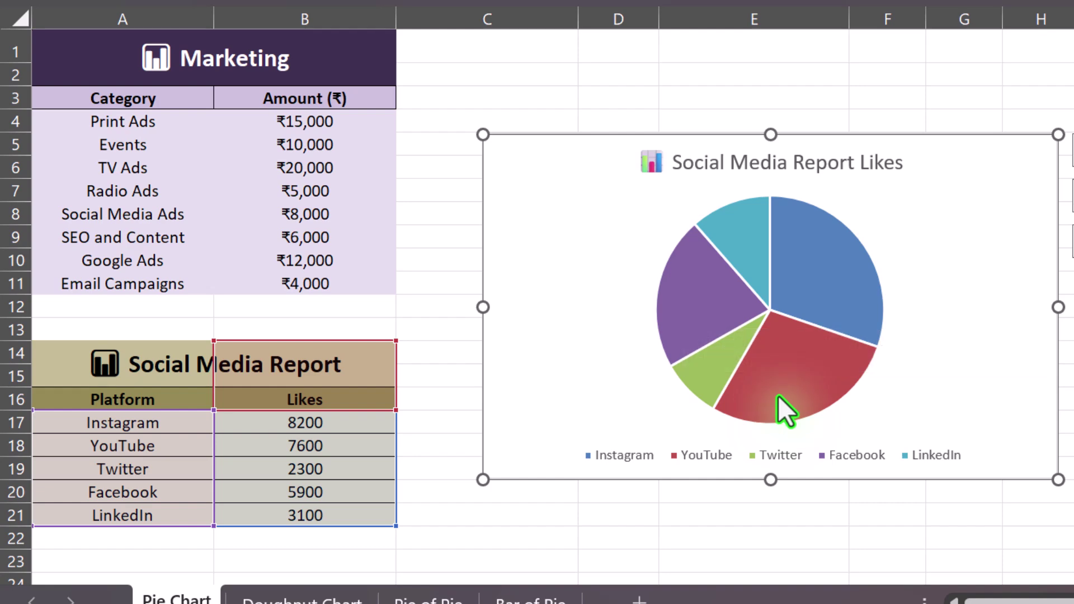
mouse_move(778, 396)
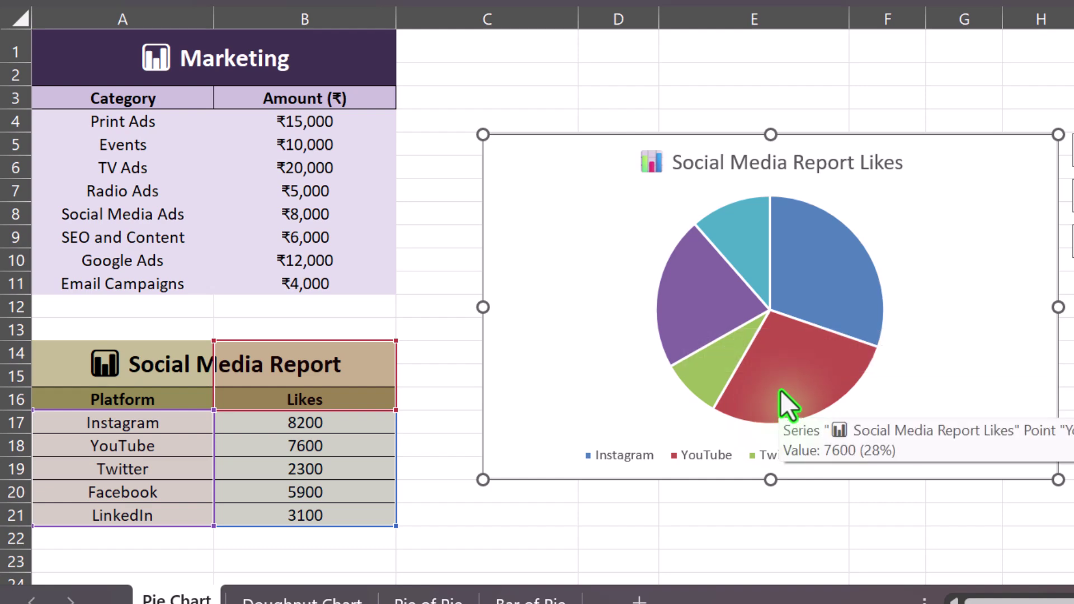
mouse_move(814, 259)
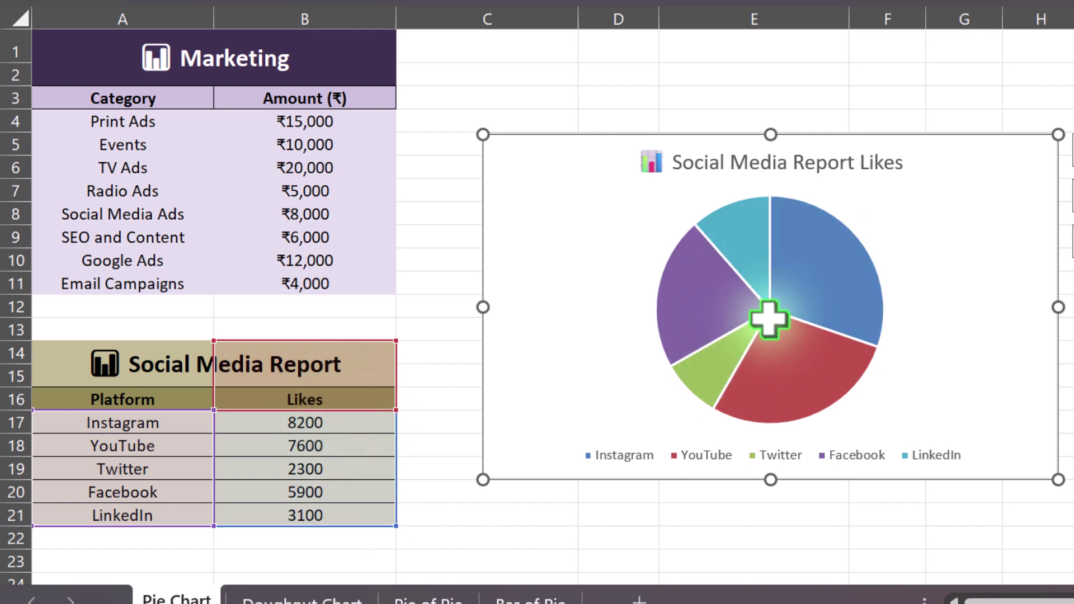
mouse_move(722, 375)
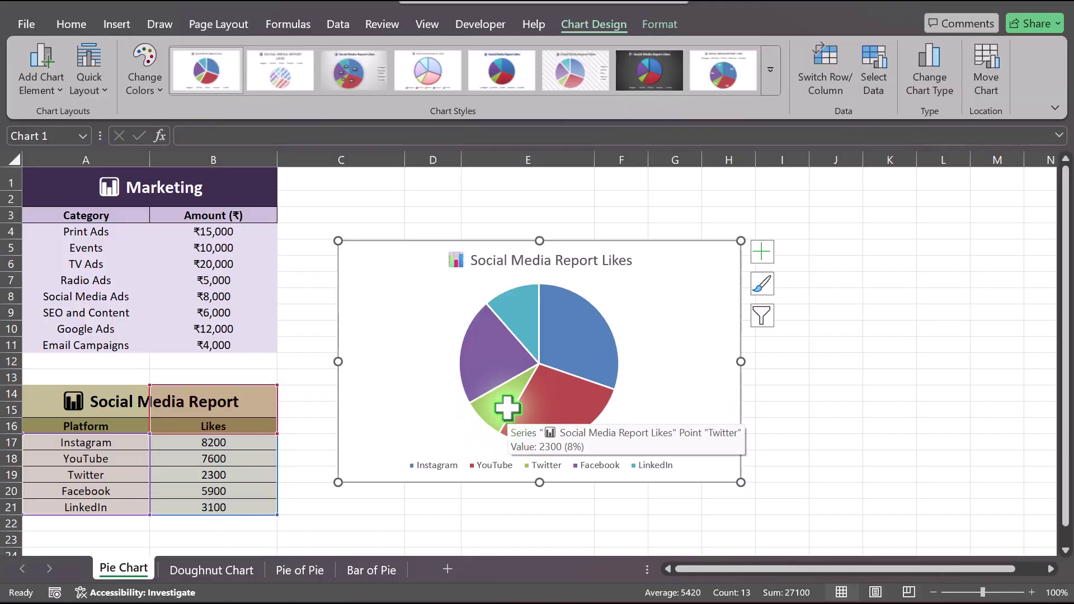
- Add data labels to the Social Media Report pie chart in the Data Callout style and deselect the chart
left_click(767, 255)
left_click(798, 295)
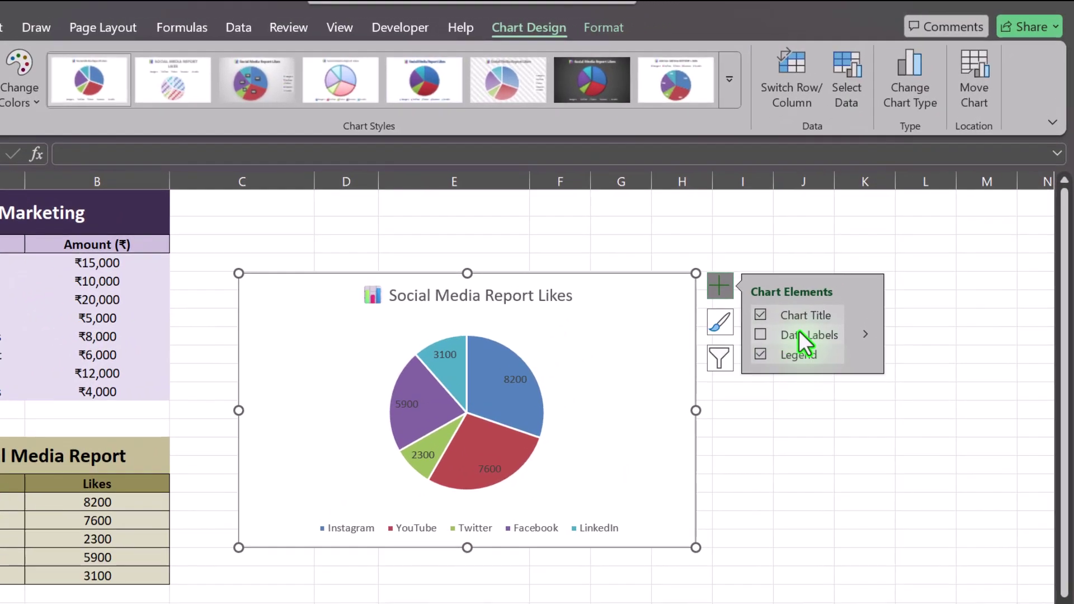
left_click(856, 296)
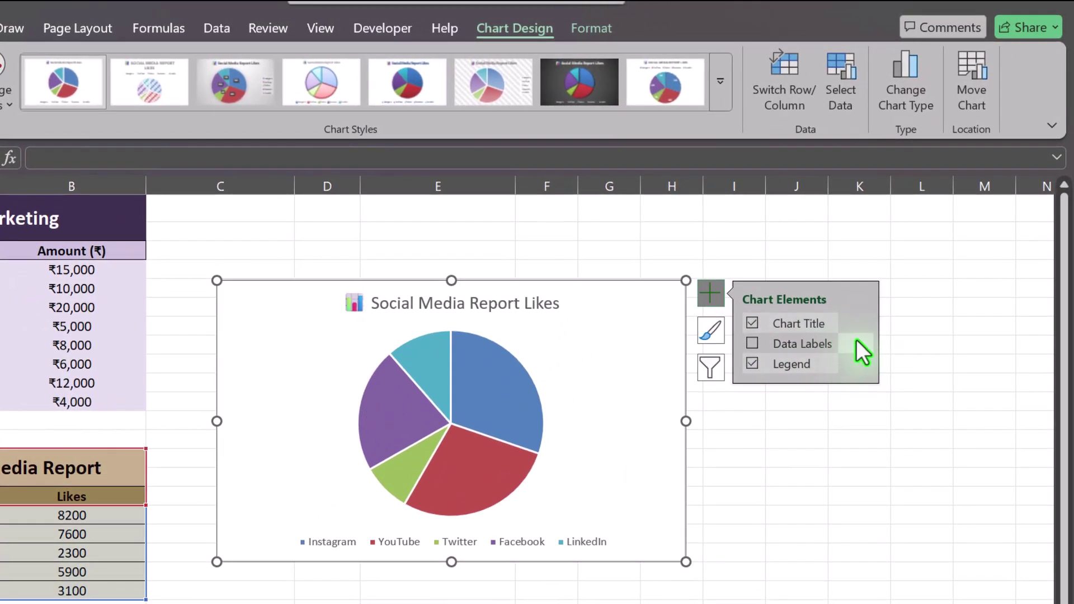
left_click(860, 343)
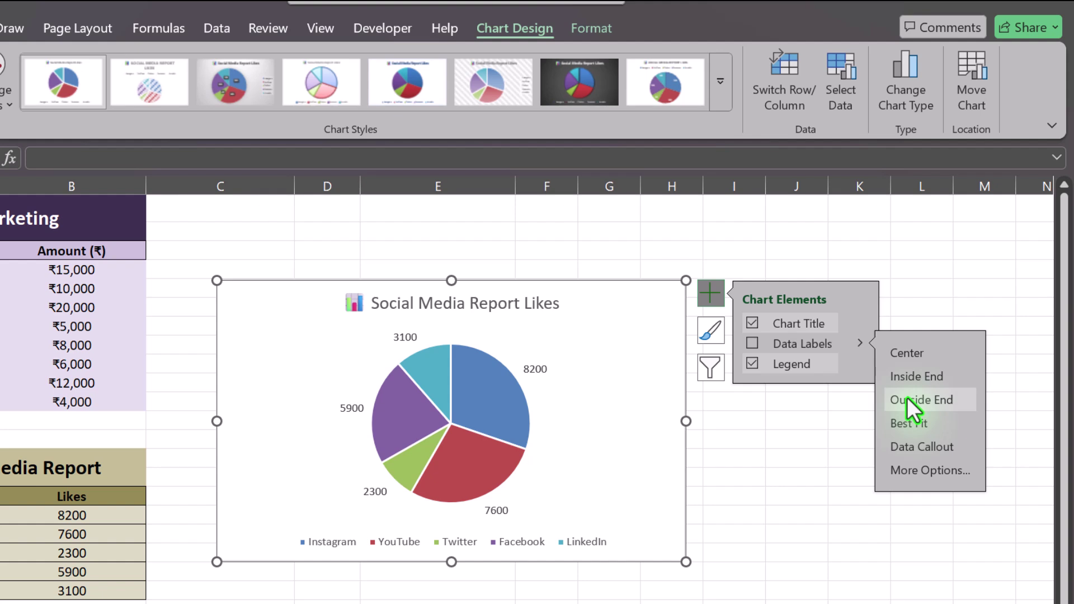
left_click(923, 448)
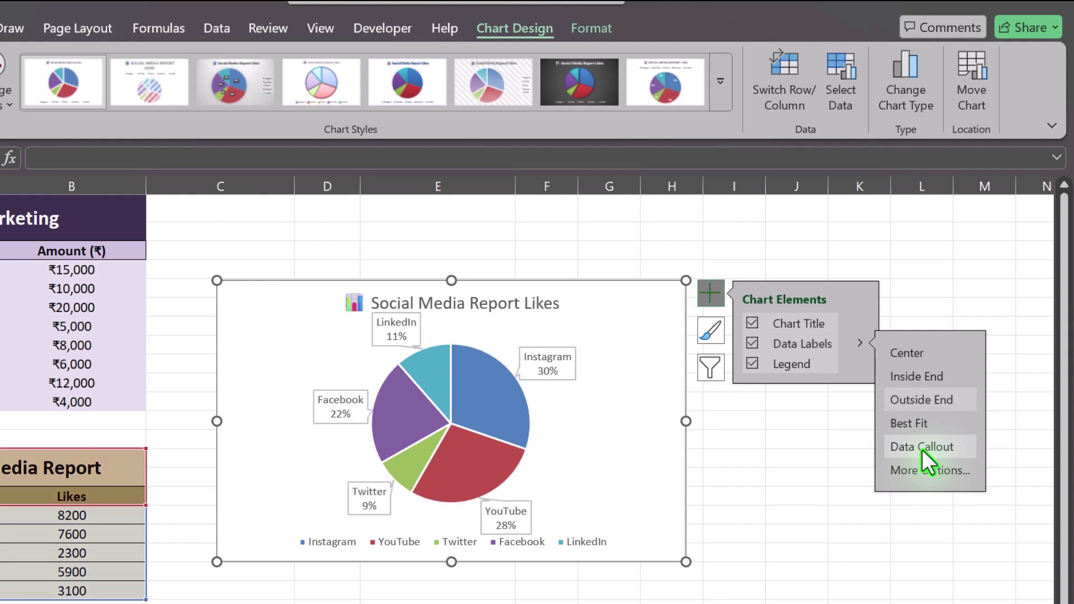
left_click(756, 447)
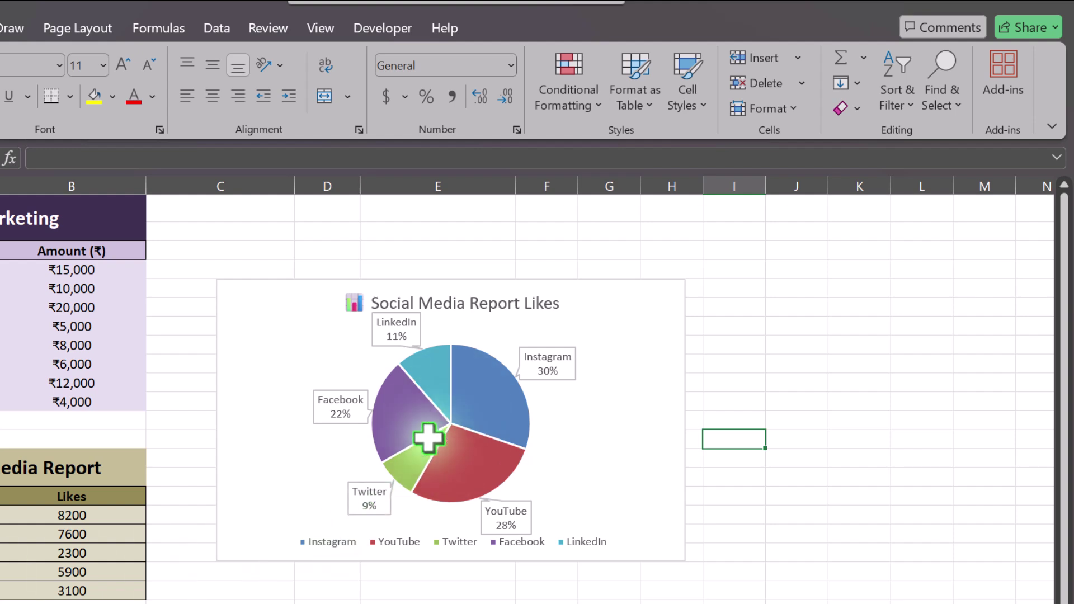
- Insert a 2-D pie chart from the whole Marketing table, including its title and headers
left_click(62, 218)
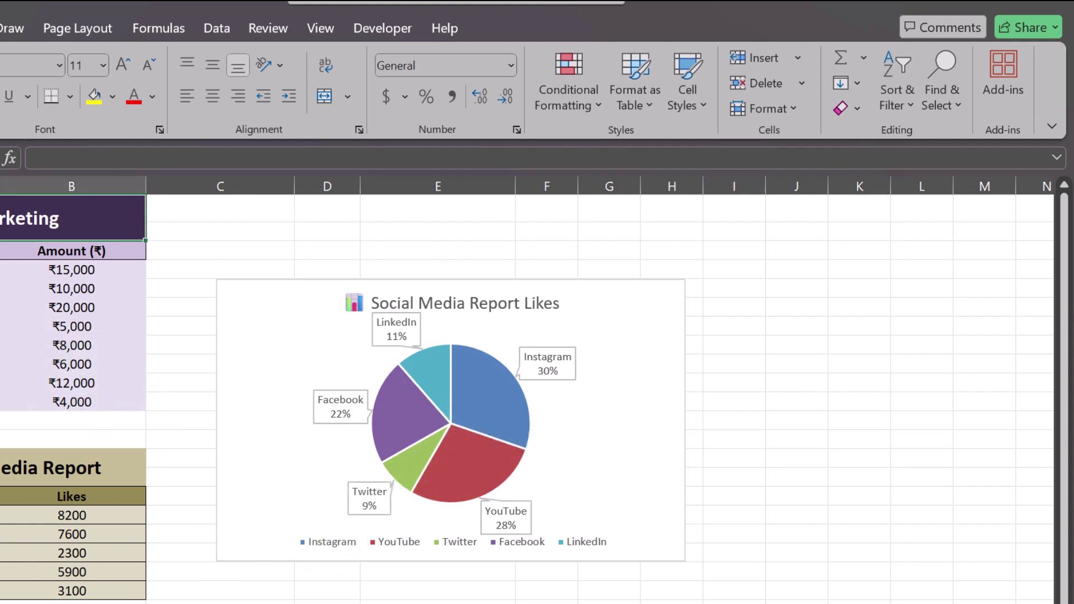
left_click(120, 400, "shift")
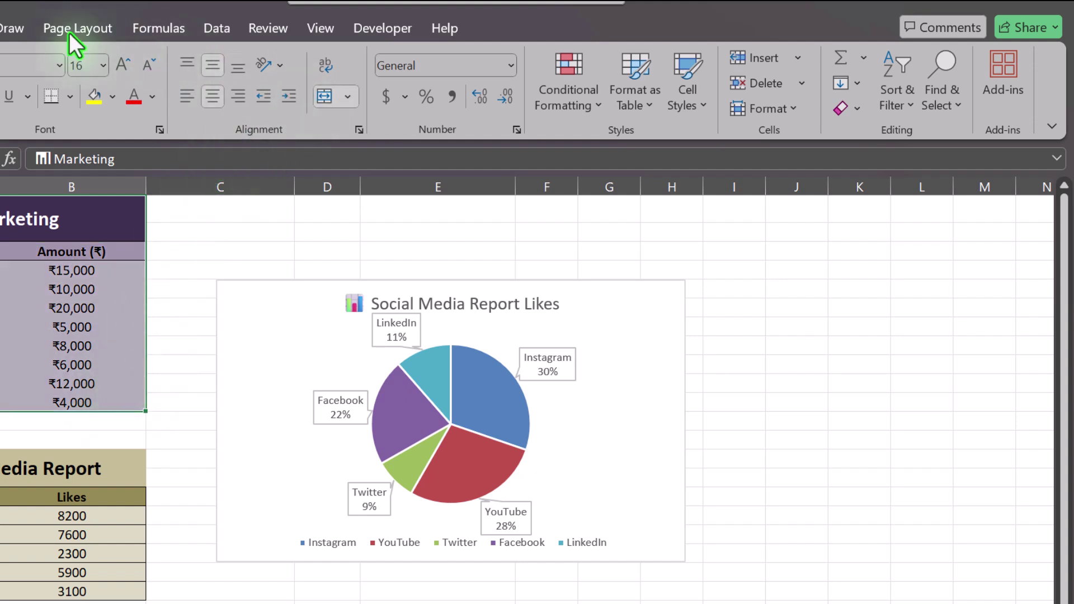
left_click(3, 28)
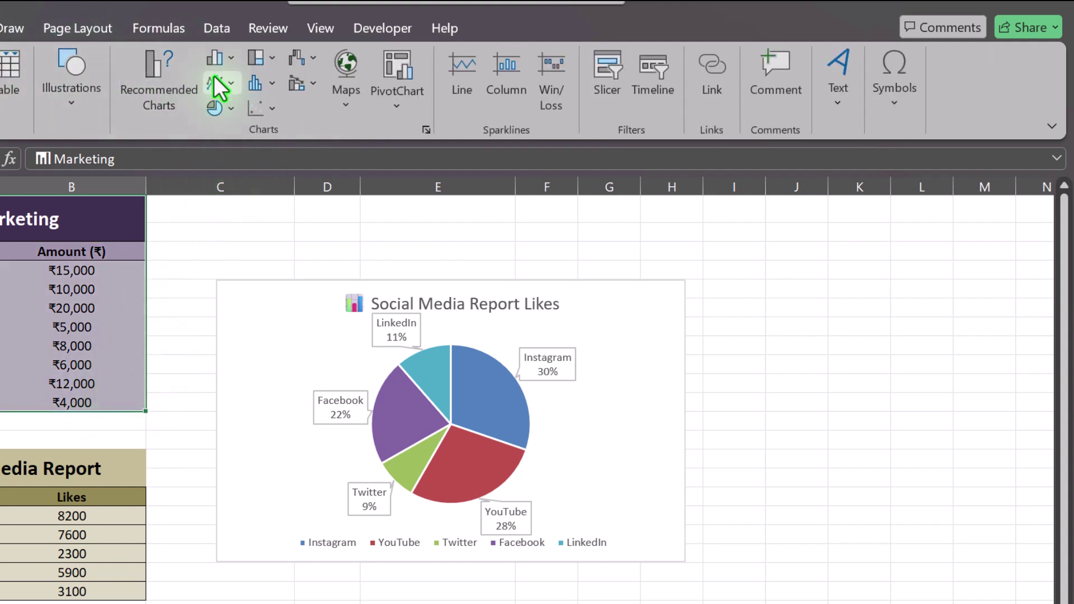
left_click(226, 111)
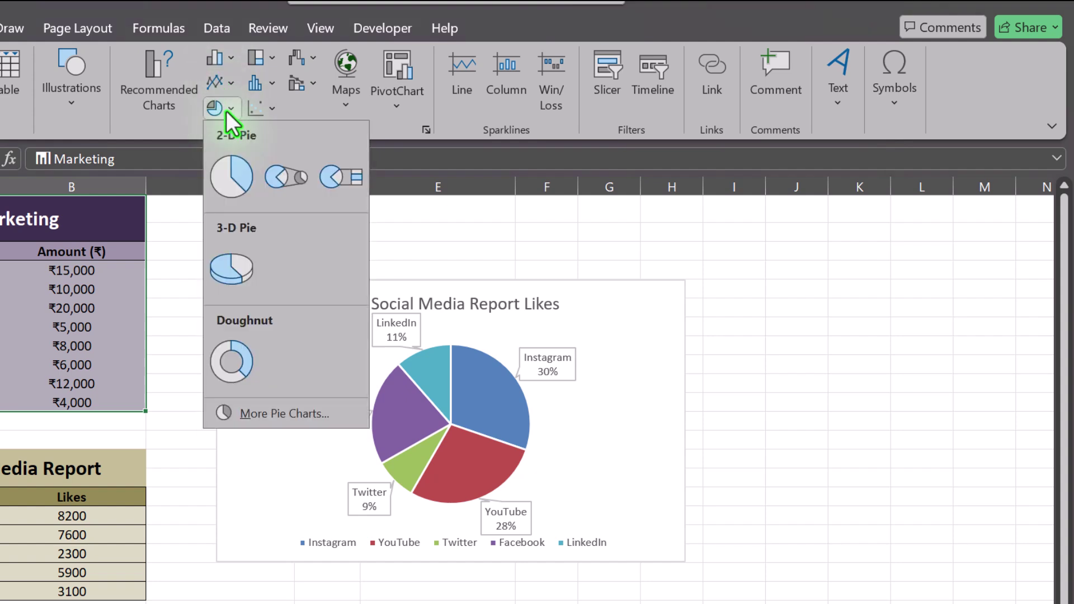
left_click(234, 170)
- Place the Social Media Report chart beside the Marketing table near row 1 and the Marketing chart directly beneath it
left_click_drag(552, 331, 1031, 333)
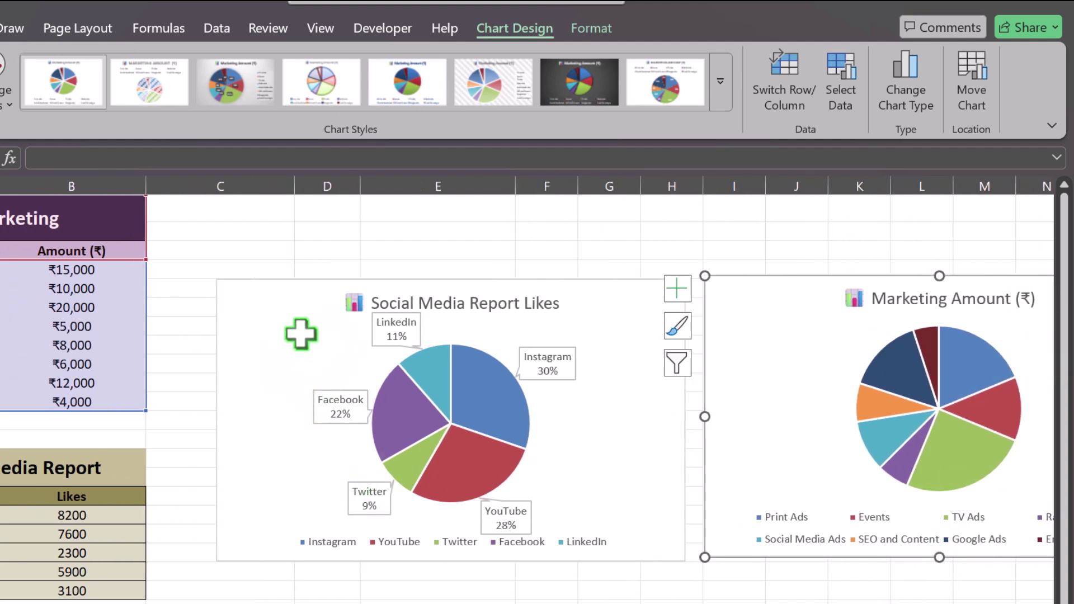
left_click_drag(301, 334, 237, 251)
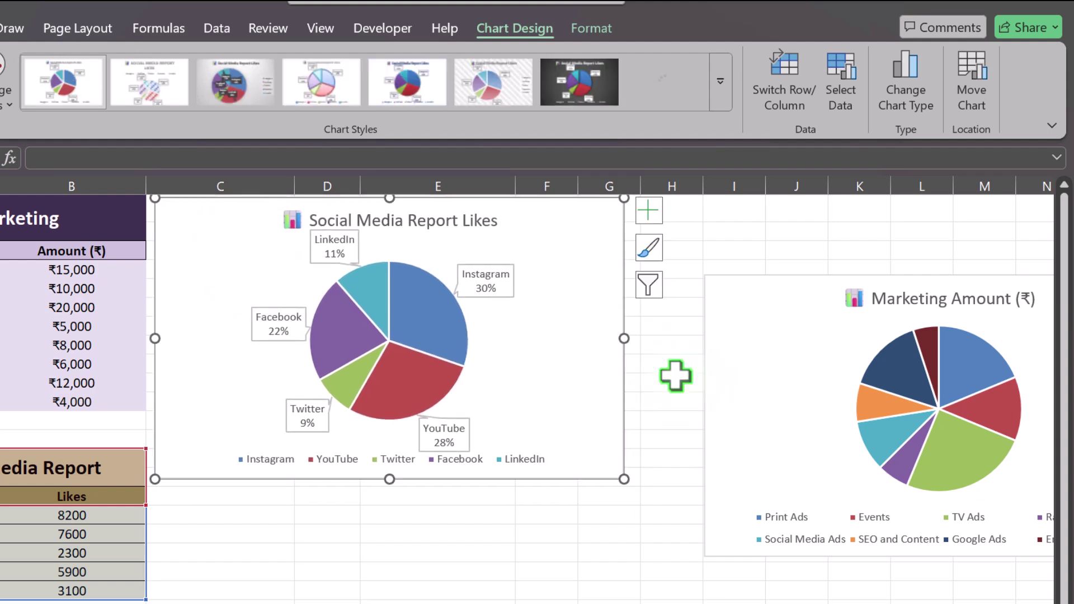
left_click_drag(789, 358, 242, 573)
- Add data labels to the Marketing Amount pie chart at the Outside End position and deselect the chart
scroll(683, 431, "down", 3)
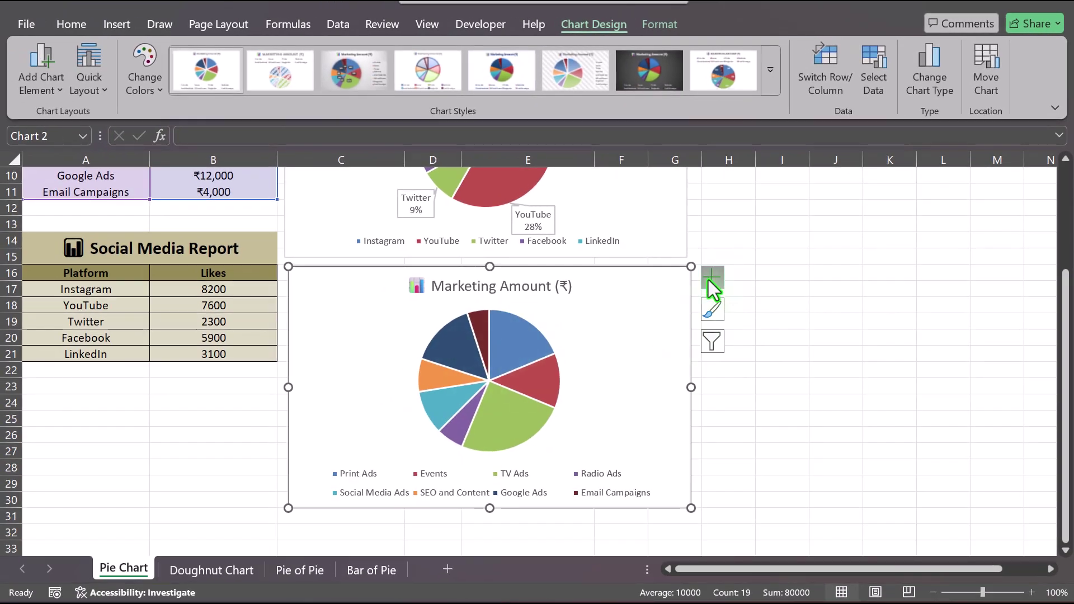
left_click(710, 280)
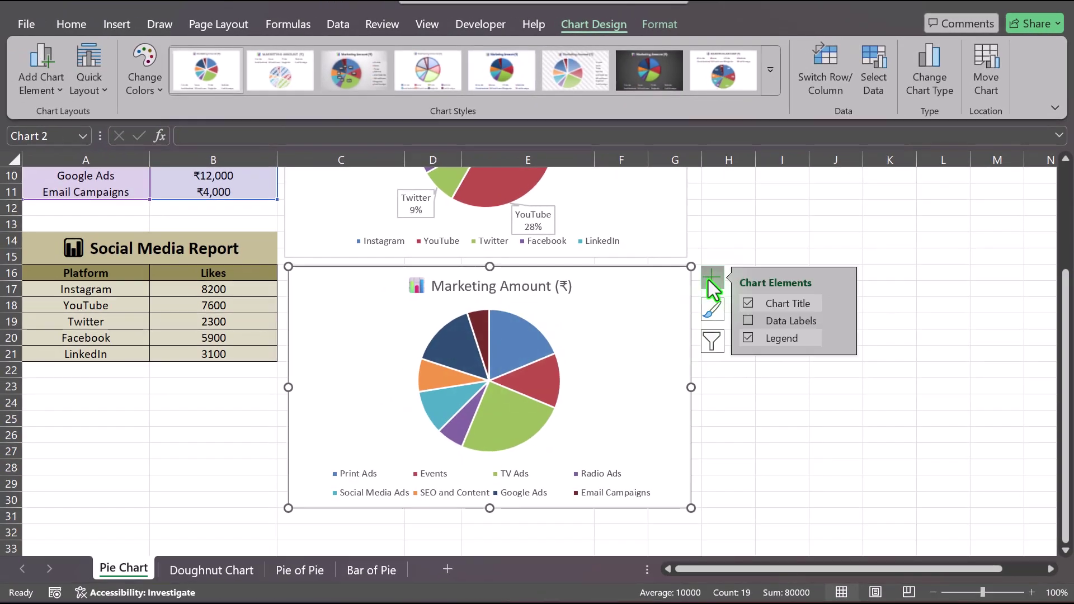
left_click(749, 321)
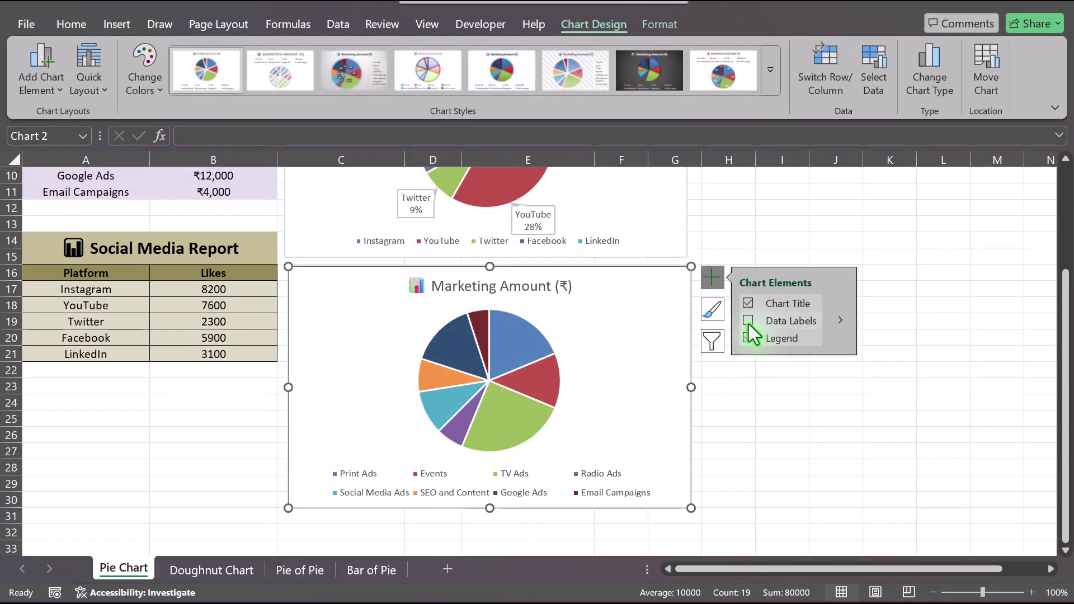
left_click(806, 320)
mouse_move(837, 319)
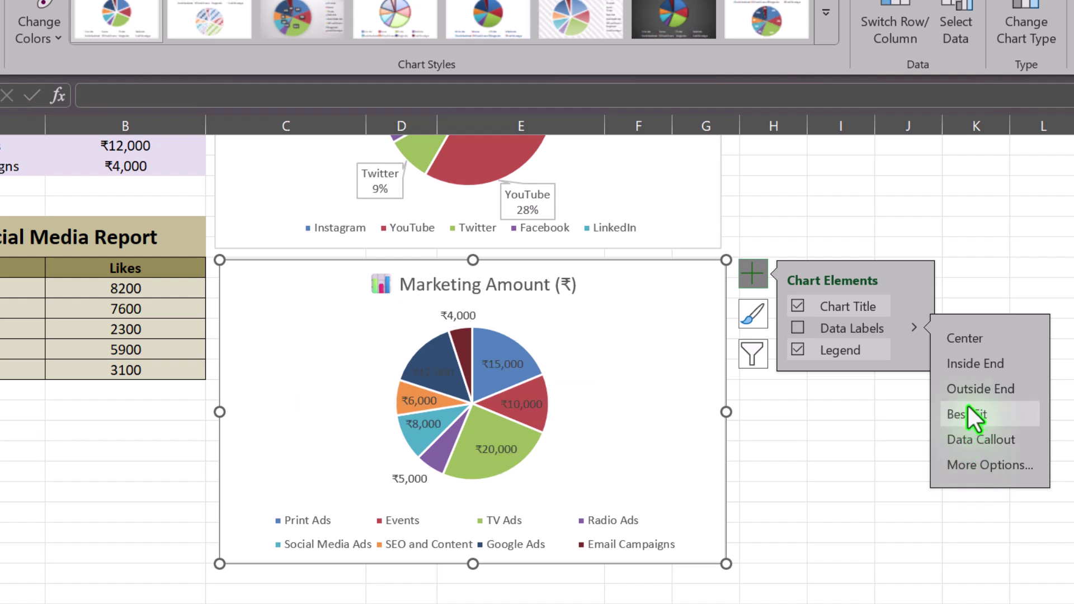
left_click(973, 387)
left_click(870, 469)
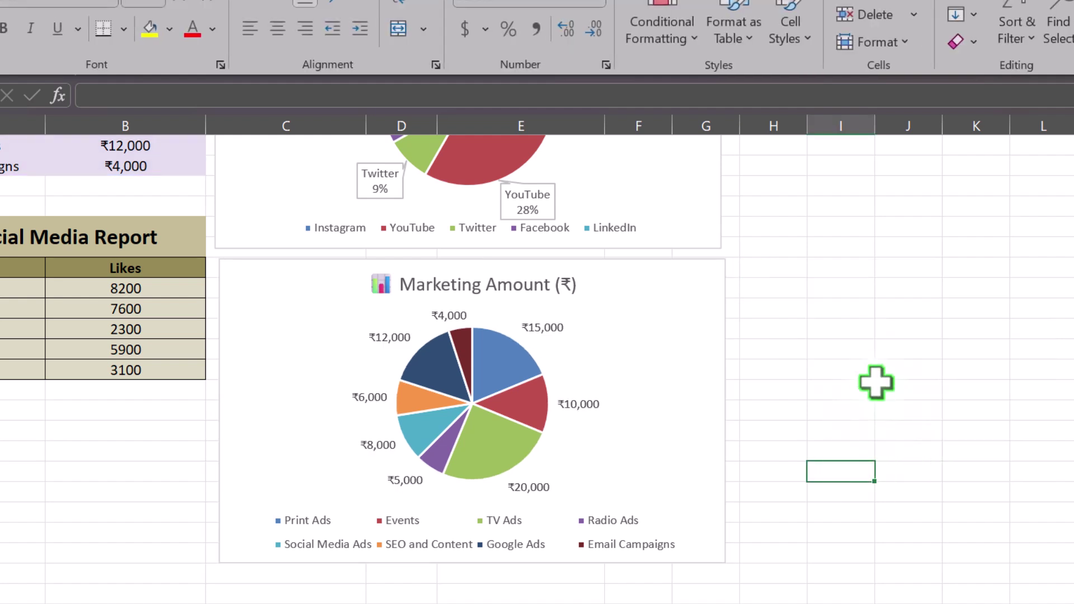
scroll(876, 383, "up", 2)
scroll(470, 473, "down", 1)
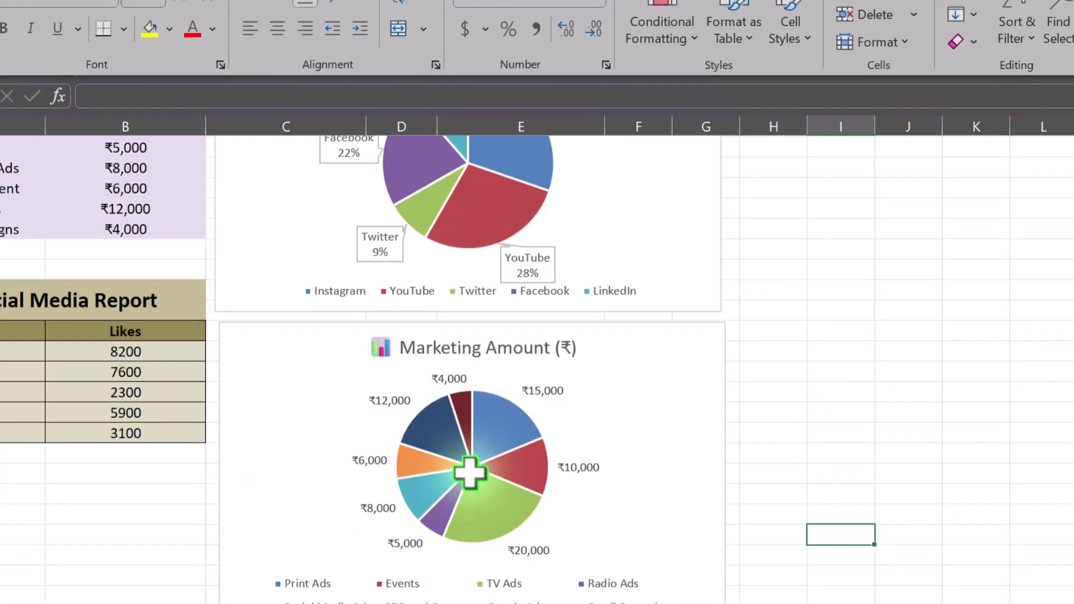
scroll(471, 470, "down", 1)
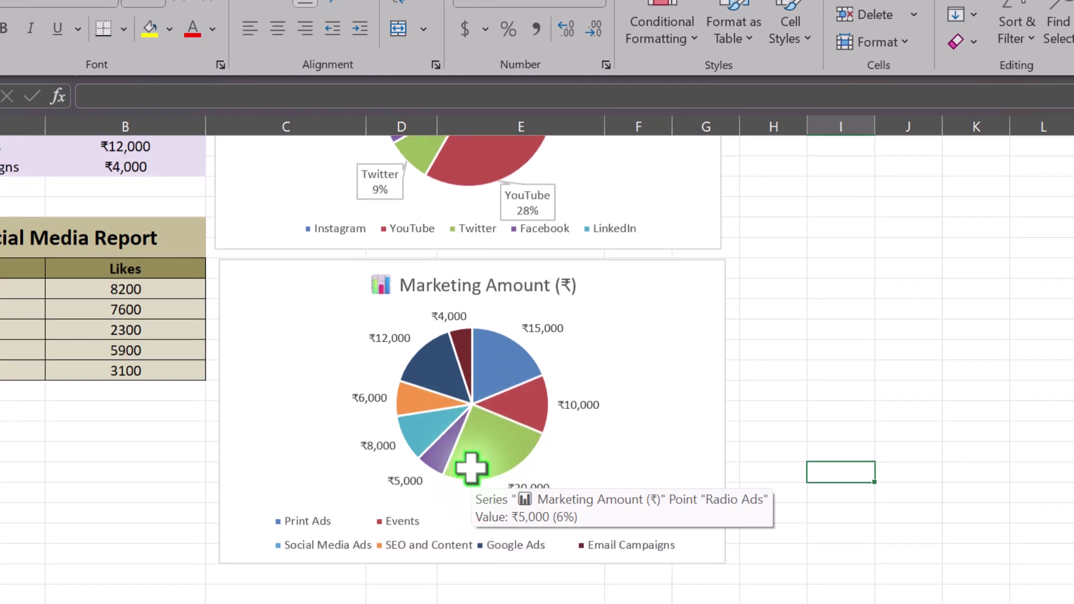
scroll(472, 469, "up", 2)
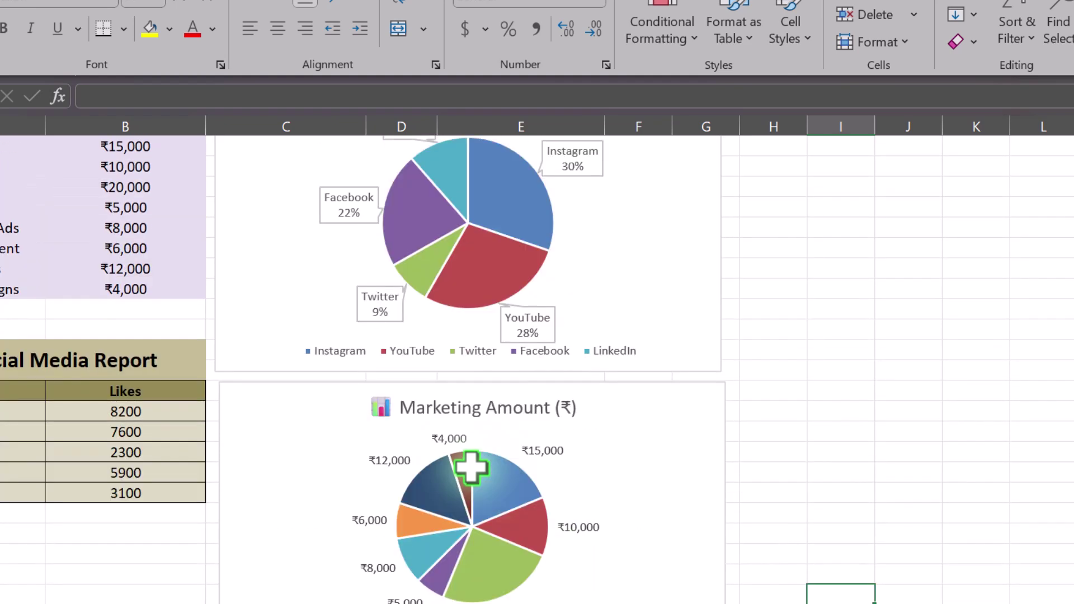
mouse_move(471, 469)
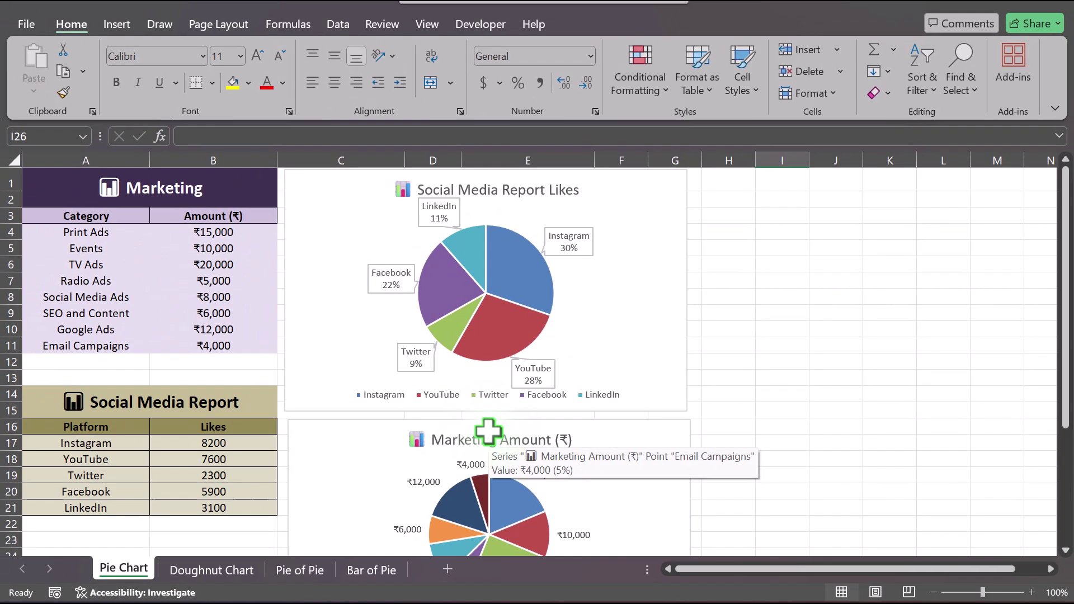
- Try pulling the Instagram slice away from the Social Media Report pie and undo the move
left_click(522, 263)
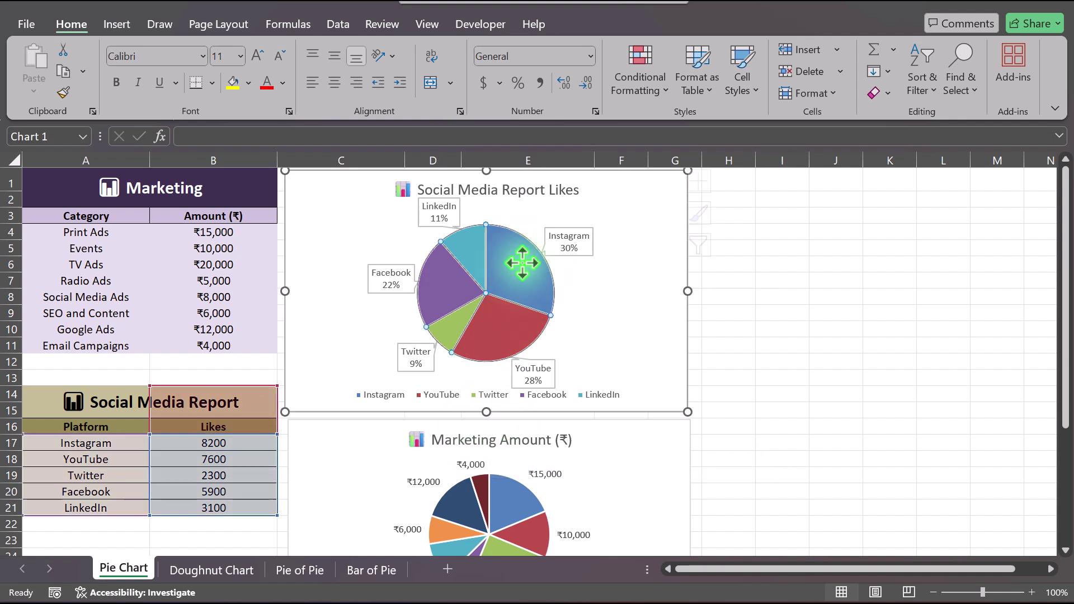
left_click(521, 266)
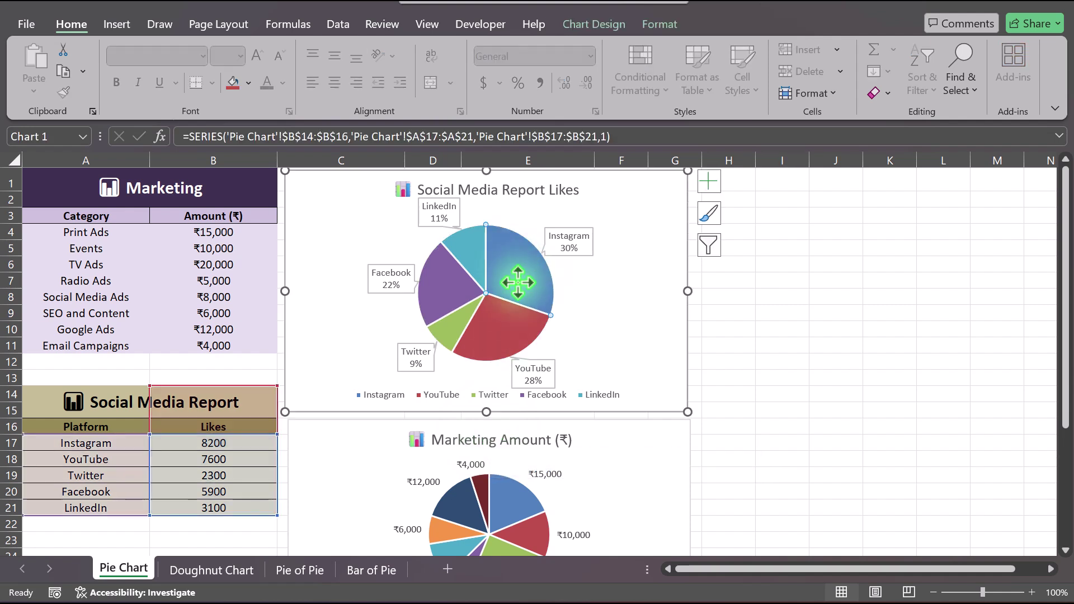
left_click_drag(520, 273, 540, 263)
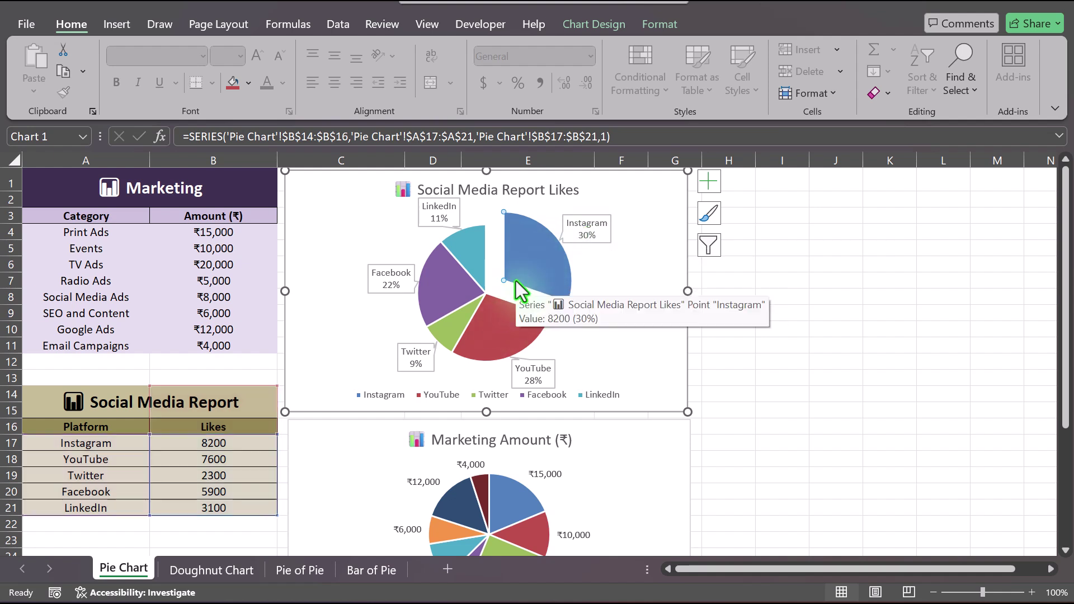
key("ctrl+z")
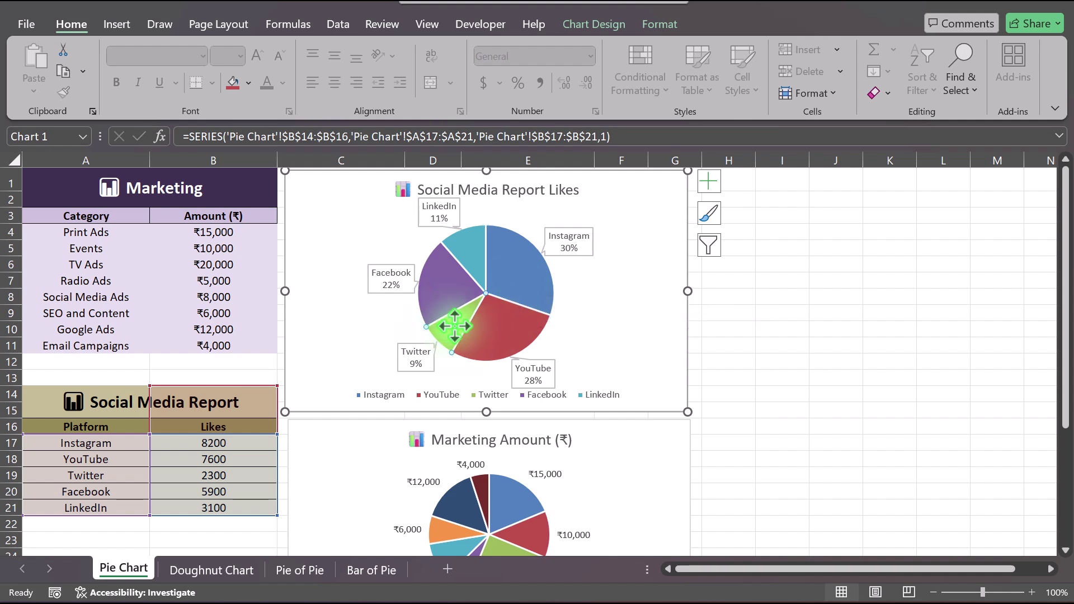
- Pull the Twitter slice out of the Social Media Report pie and move its callout up, clear of the legend
left_click_drag(442, 323, 377, 349)
left_click(398, 412)
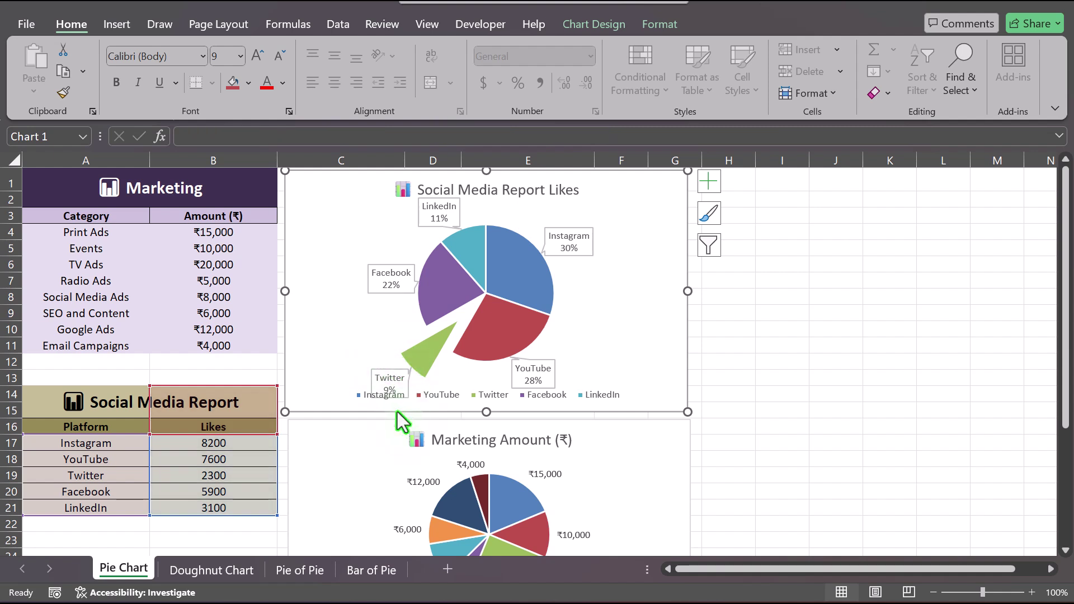
left_click(390, 381)
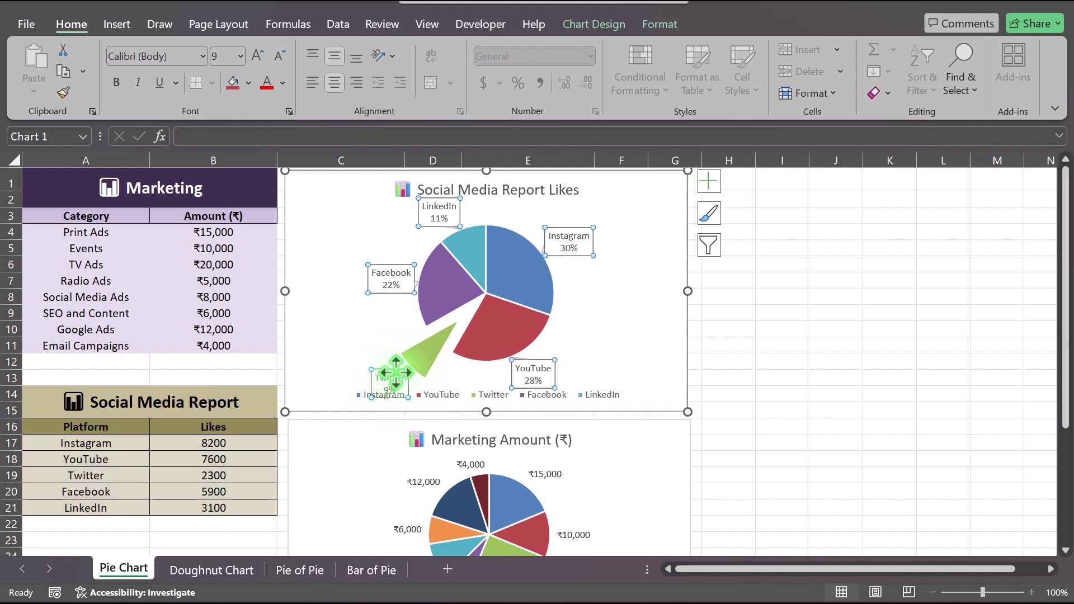
left_click_drag(396, 371, 382, 342)
key("Escape")
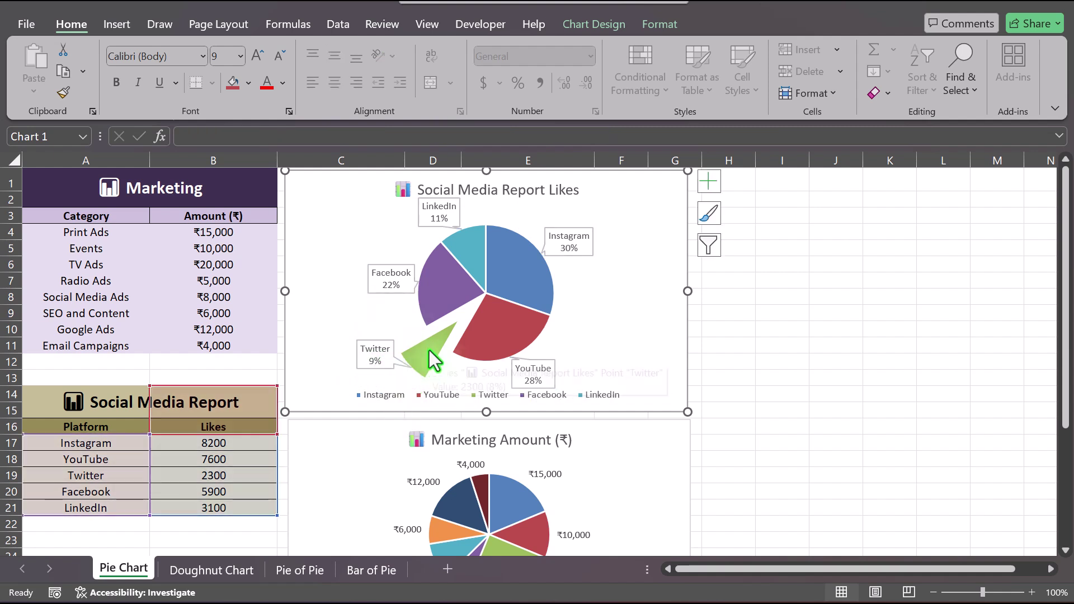
- Set the pie explosion of the whole Social Media Report Likes series to 10%
left_click(440, 286)
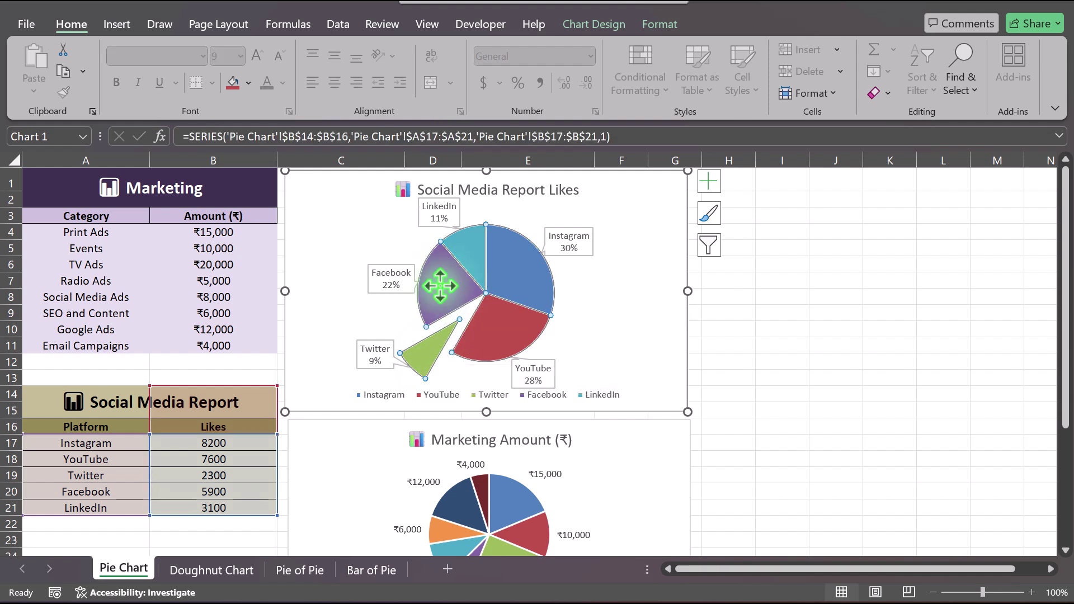
right_click(441, 286)
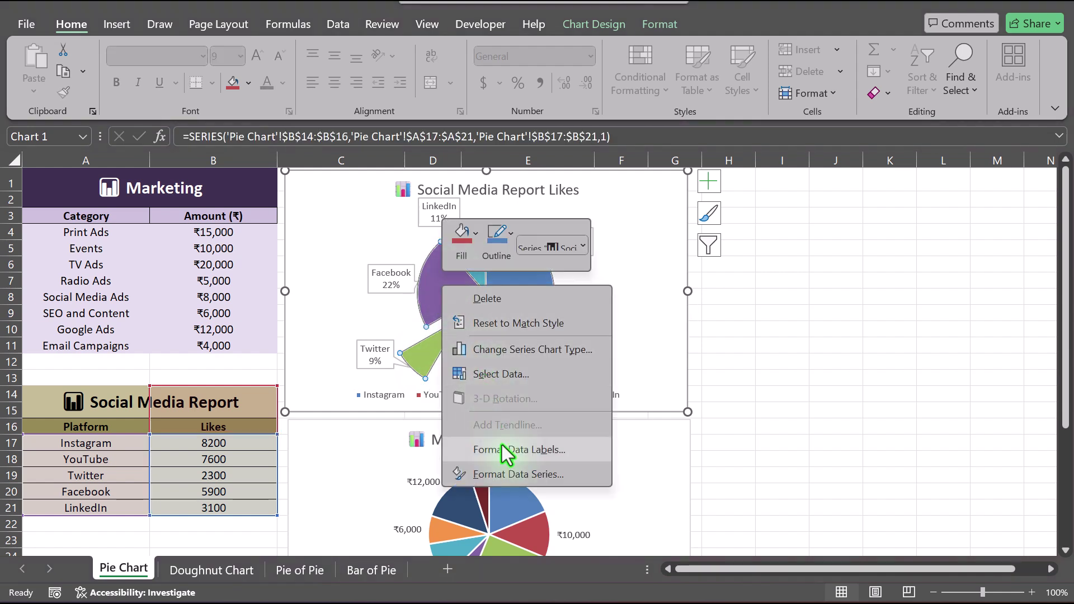
left_click(508, 474)
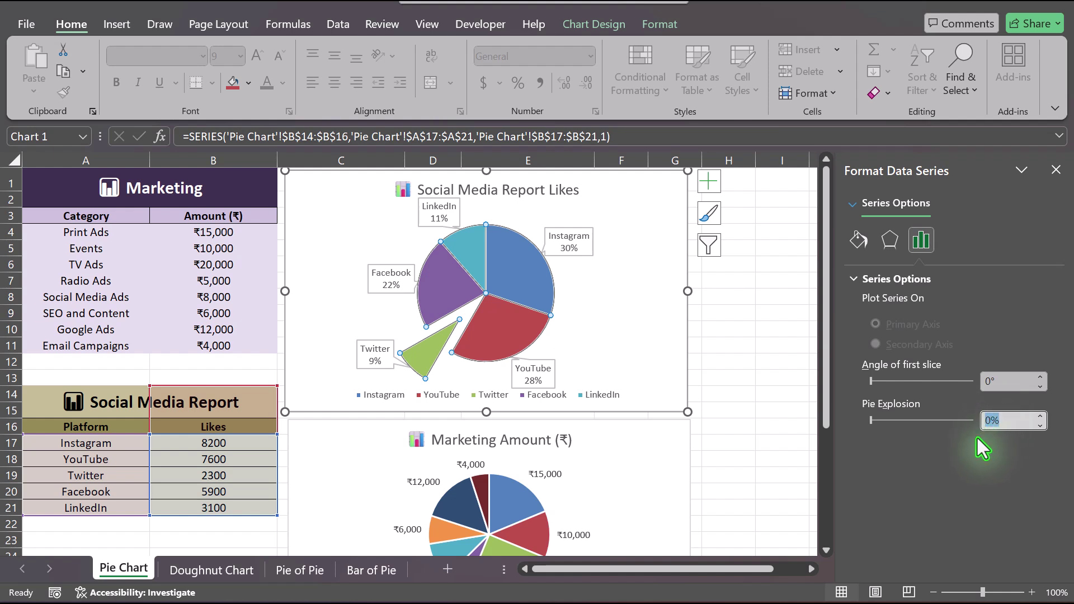
type("10")
key("Return")
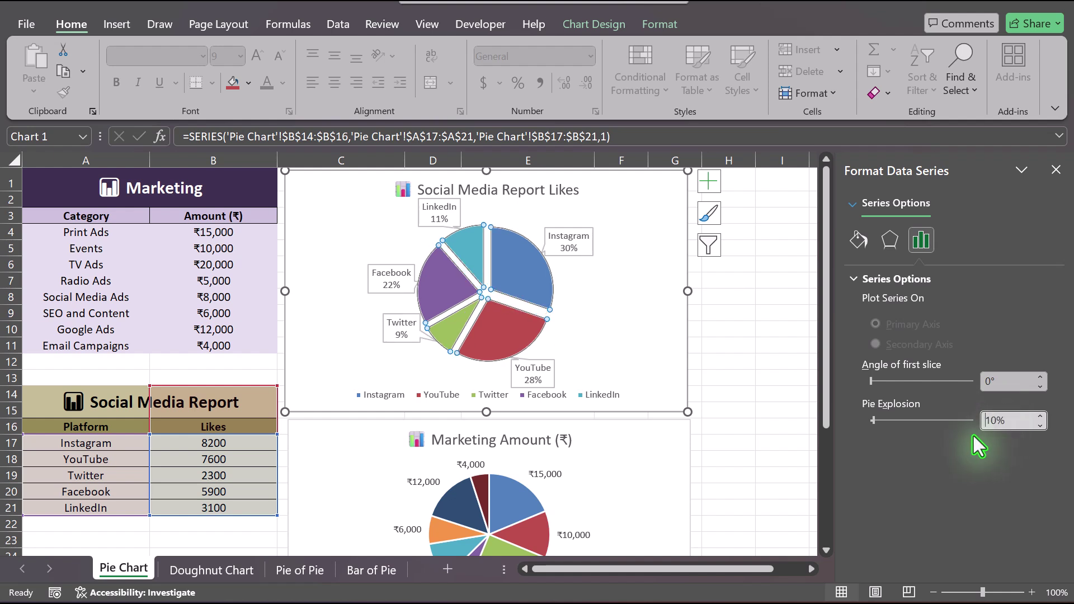
- Set the Twitter slice's point explosion to 20%, increase it to 60%, and close the formatting pane
left_click(452, 333)
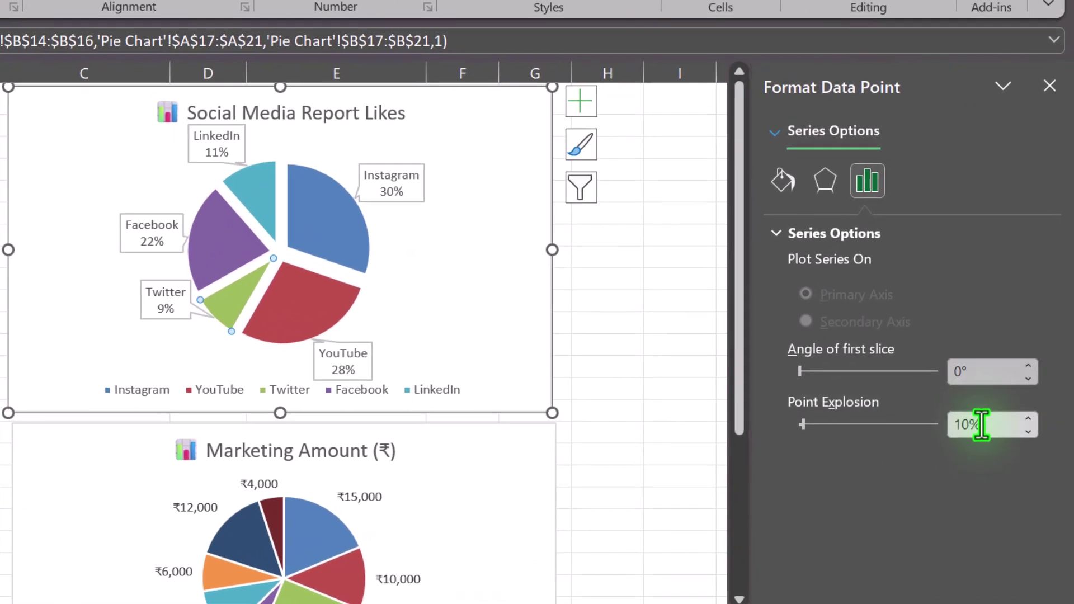
left_click_drag(1003, 418, 979, 421)
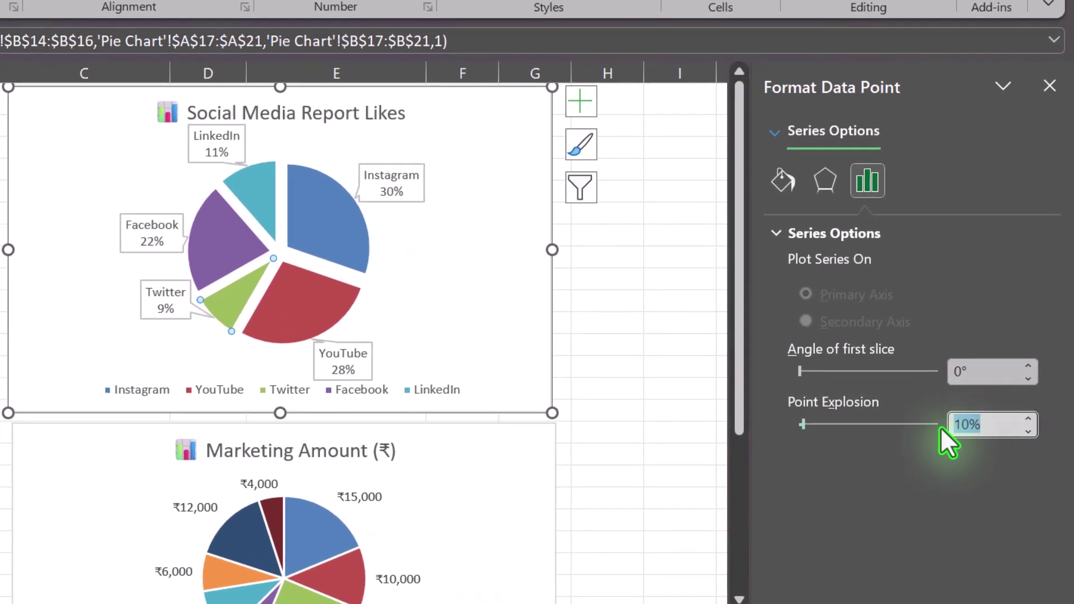
type("20")
key("Return")
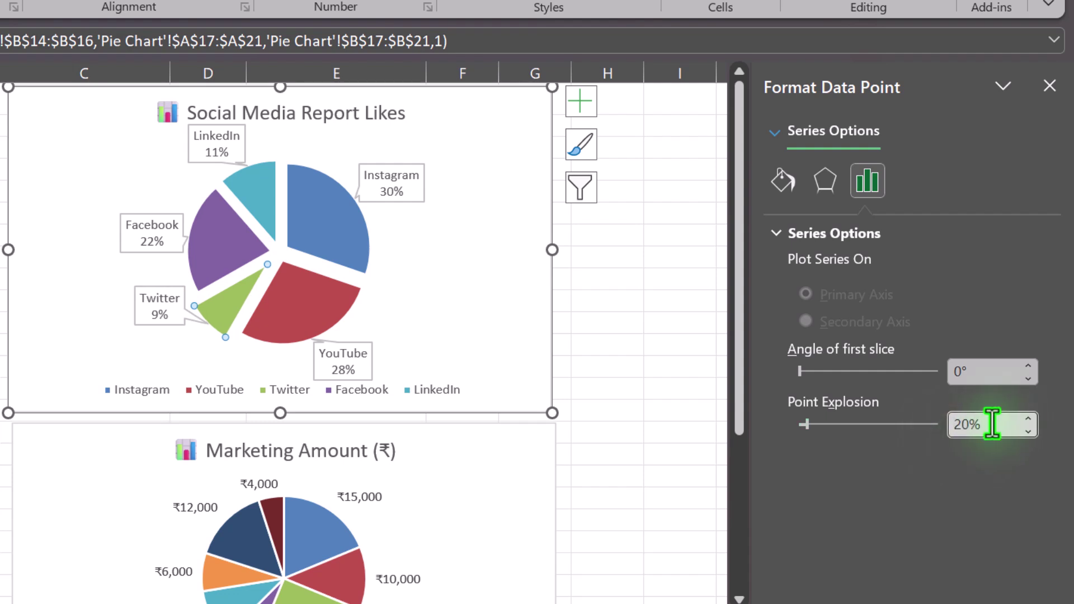
left_click_drag(991, 423, 918, 437)
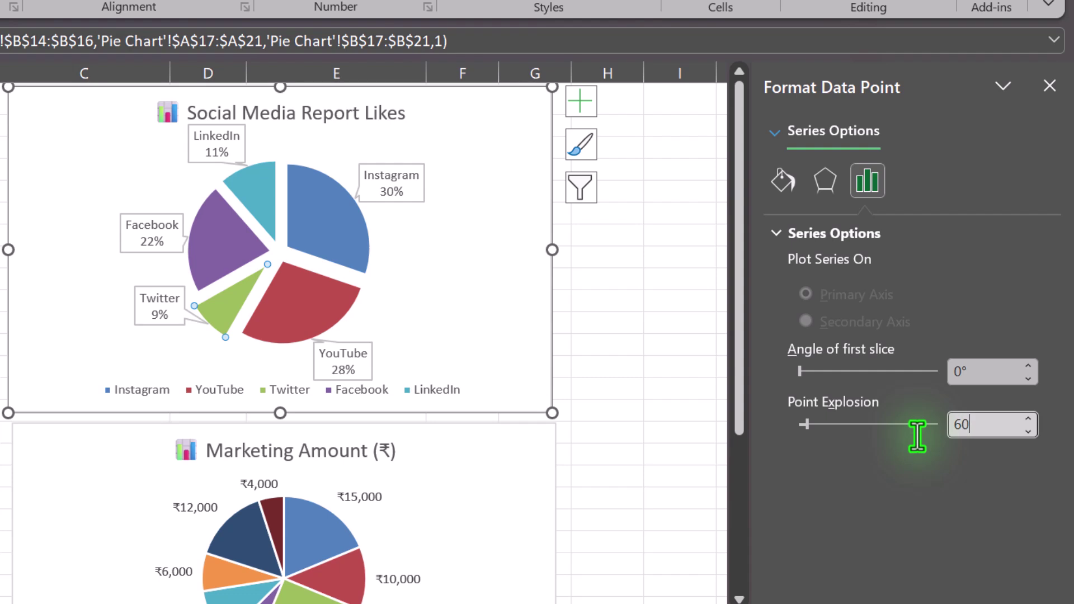
type("60")
key("Return")
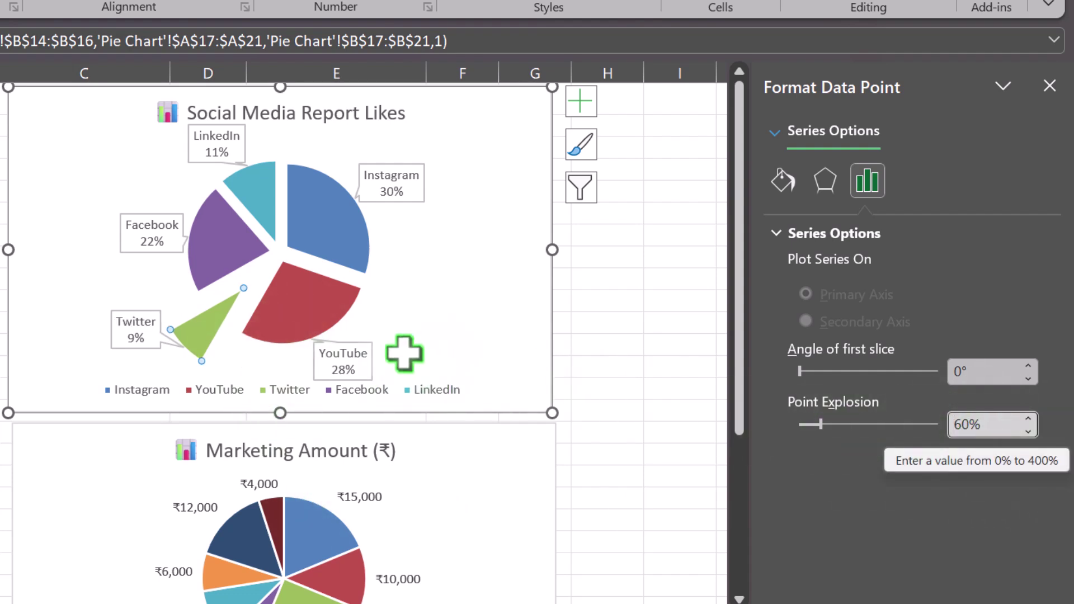
right_click(312, 308)
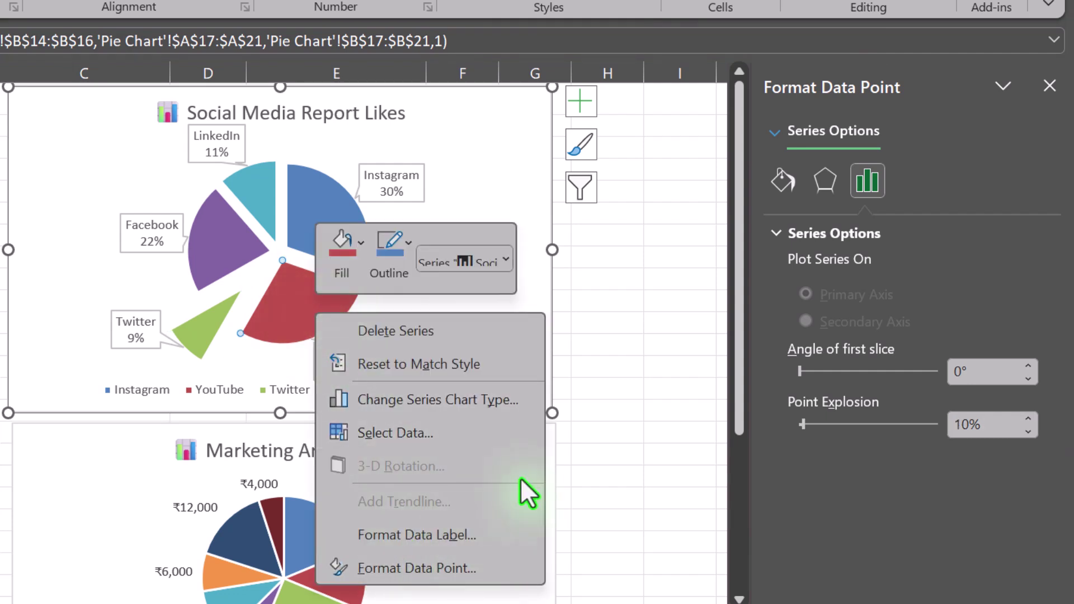
left_click(1048, 89)
left_click(1048, 90)
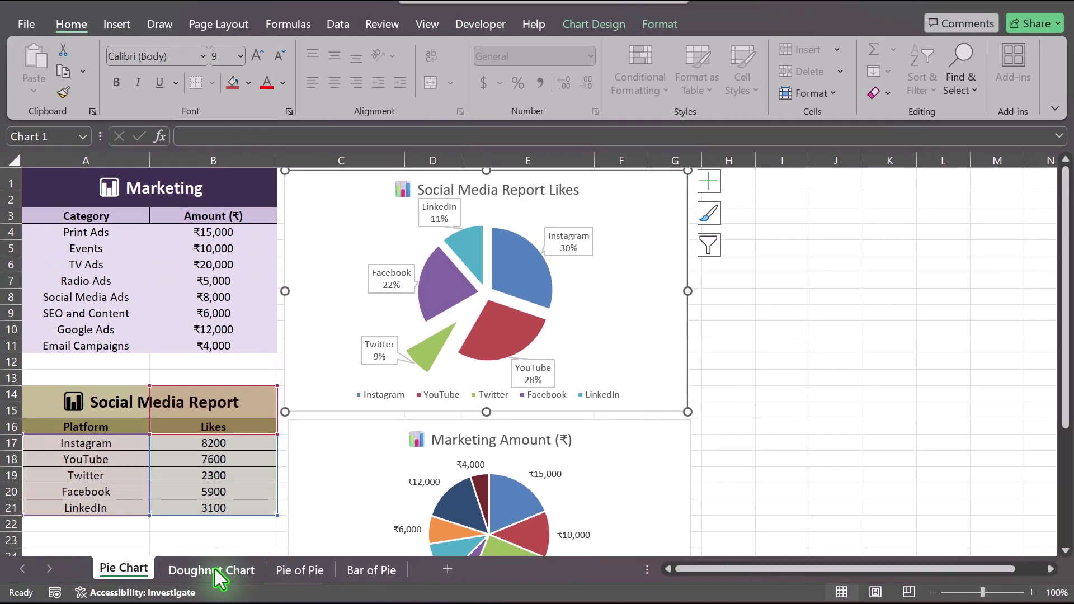
- On the Doughnut Chart sheet, insert a doughnut chart from the Annual Budget Allocation table in A9:B16
left_click(214, 568)
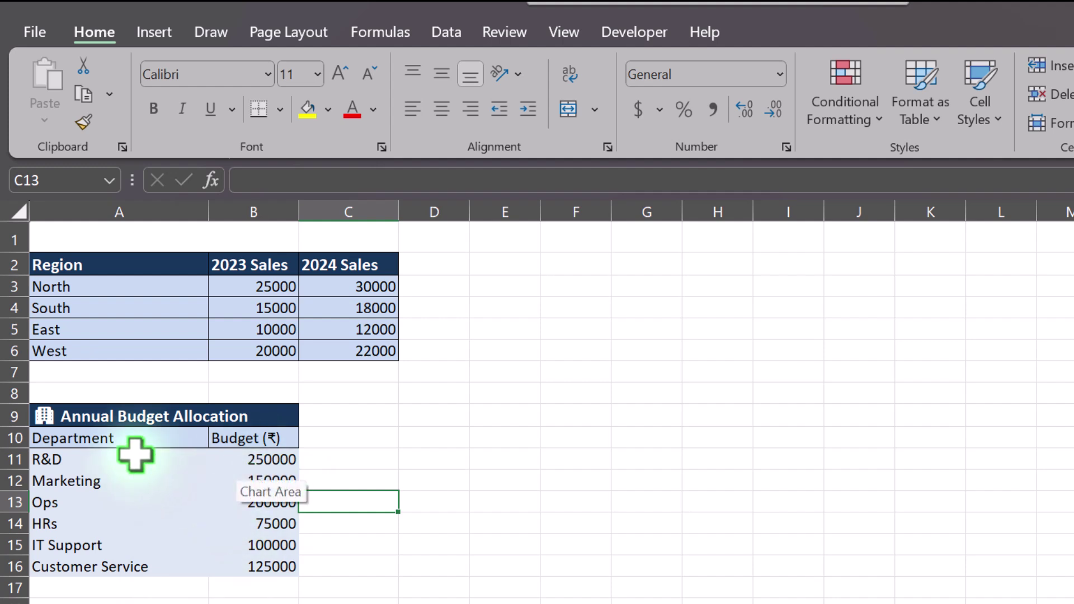
left_click(63, 423)
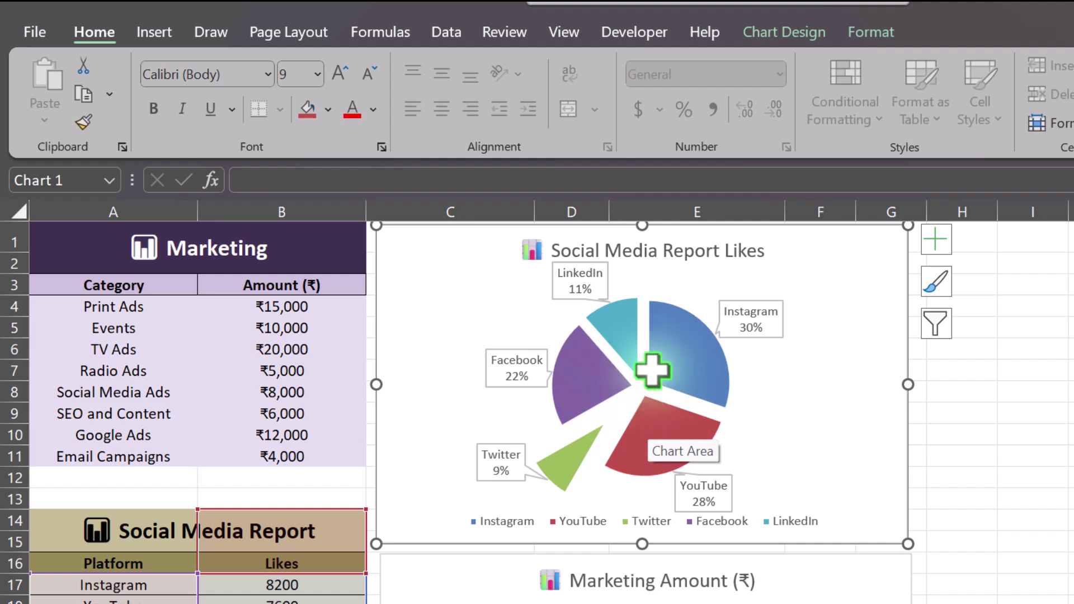
mouse_move(651, 371)
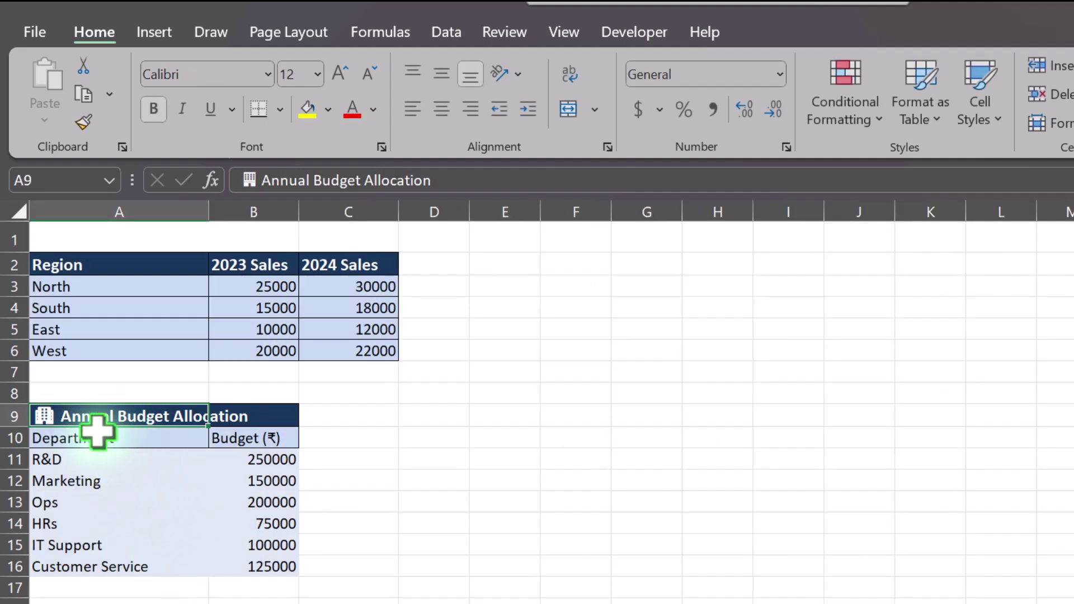
left_click(271, 565, "shift")
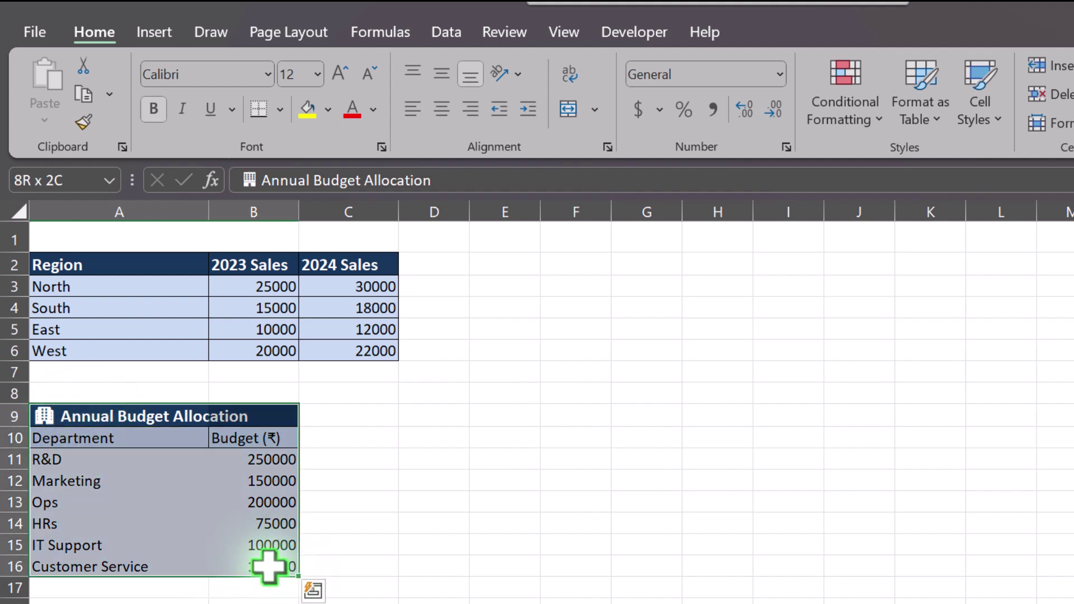
left_click(150, 25)
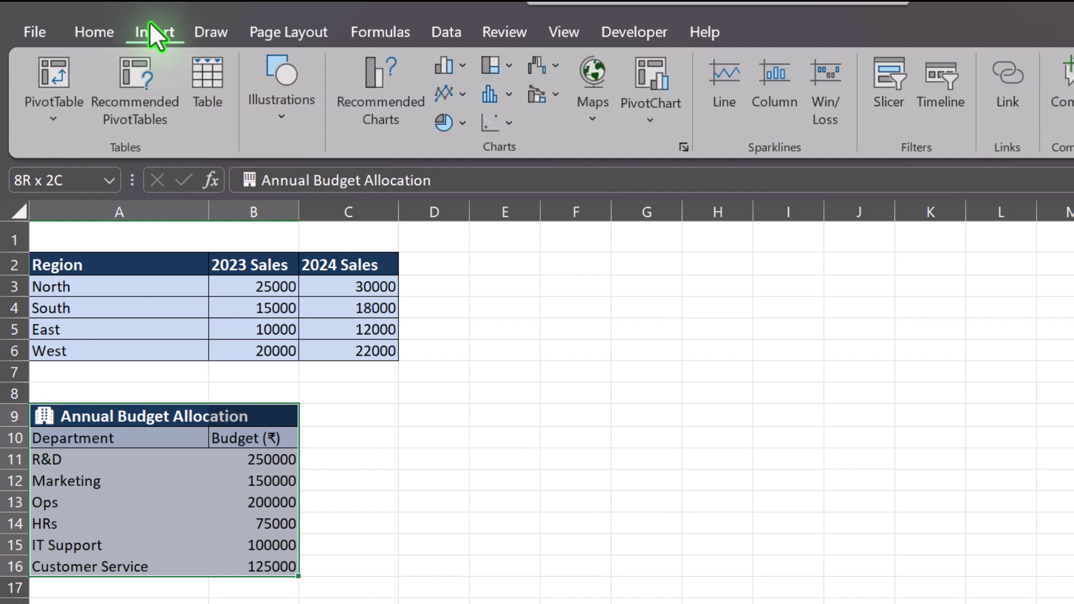
left_click(452, 120)
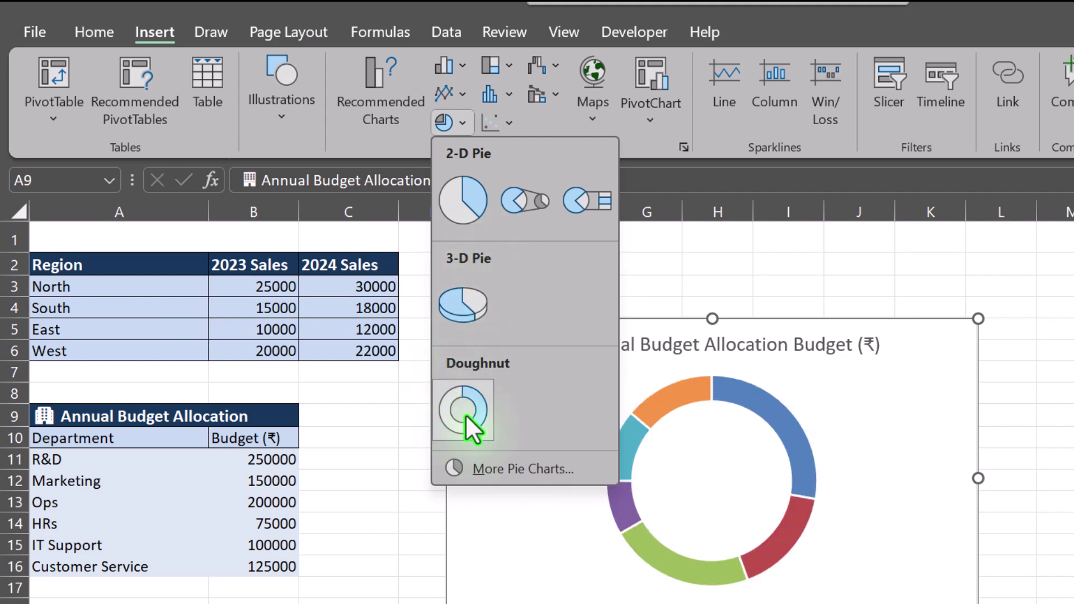
left_click(465, 415)
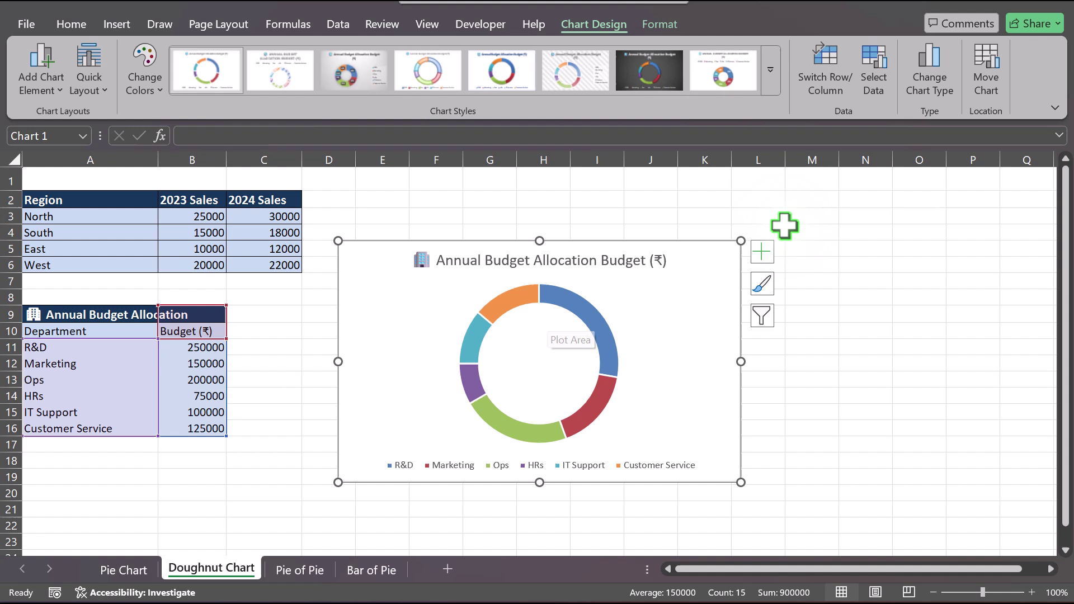
- Add data labels to the Annual Budget Allocation doughnut showing category name and value, and close the formatting pane
left_click(1006, 332)
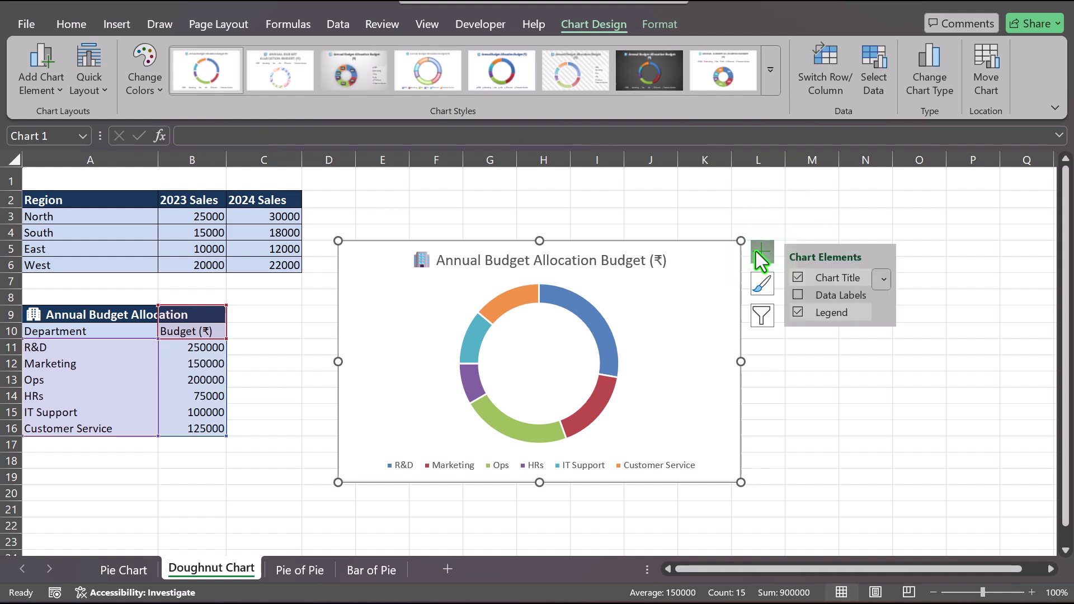
left_click(798, 295)
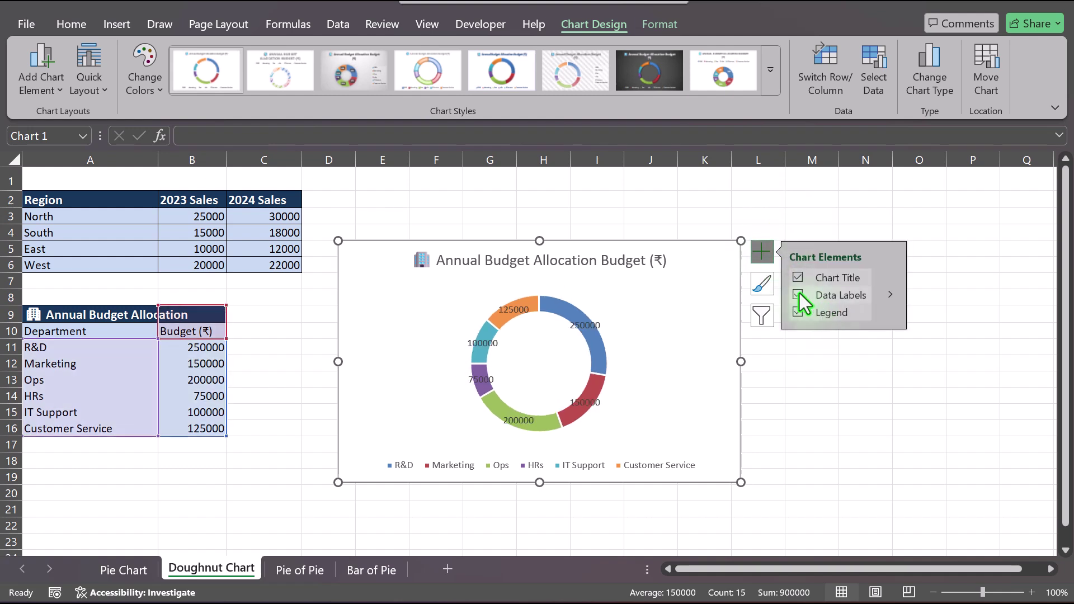
left_click(887, 293)
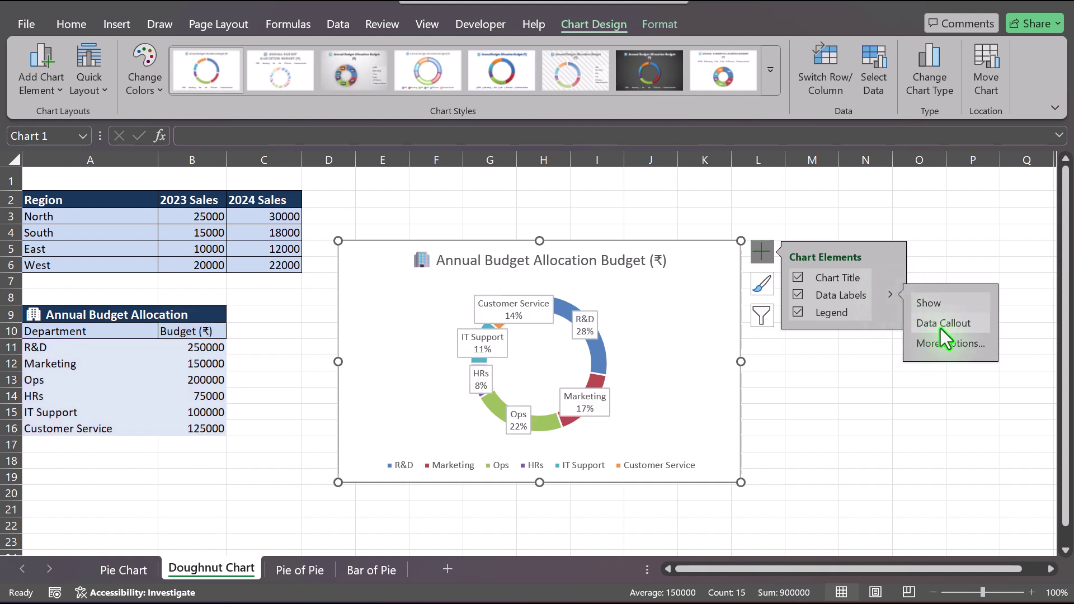
left_click(944, 342)
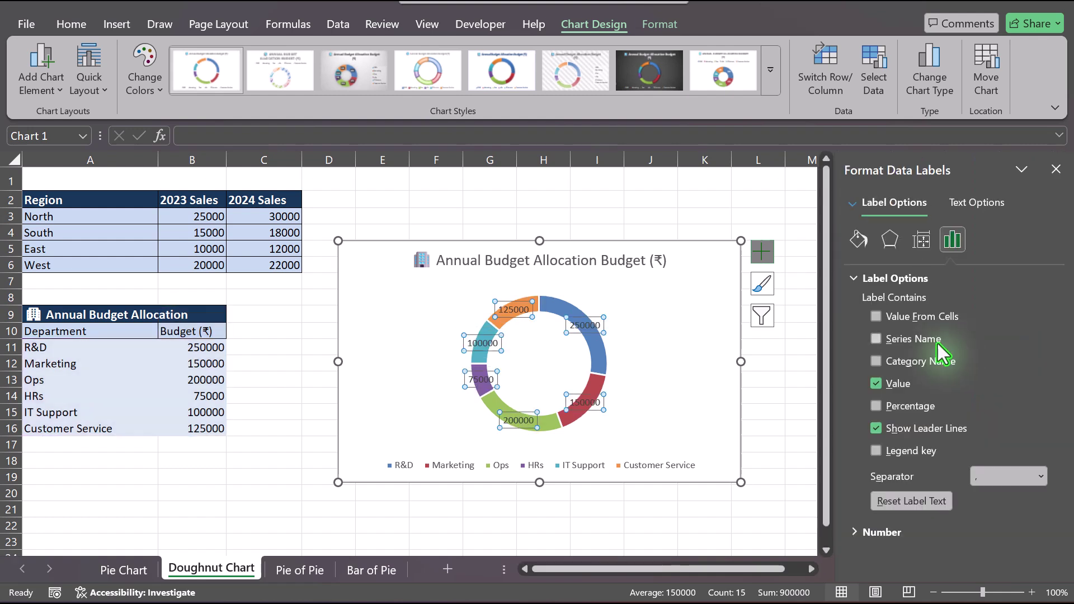
left_click(877, 362)
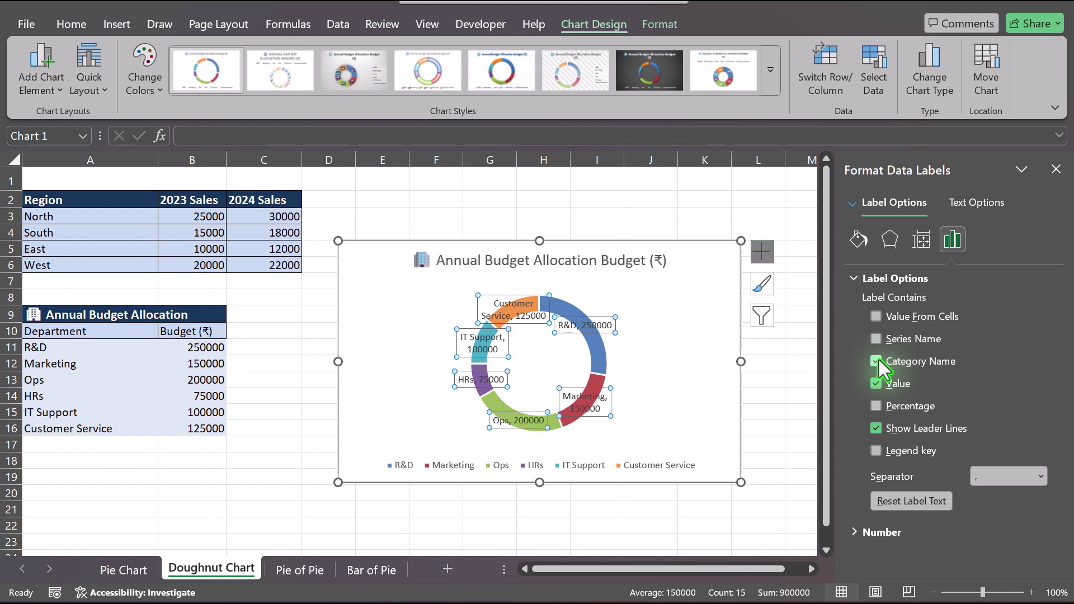
left_click(1056, 170)
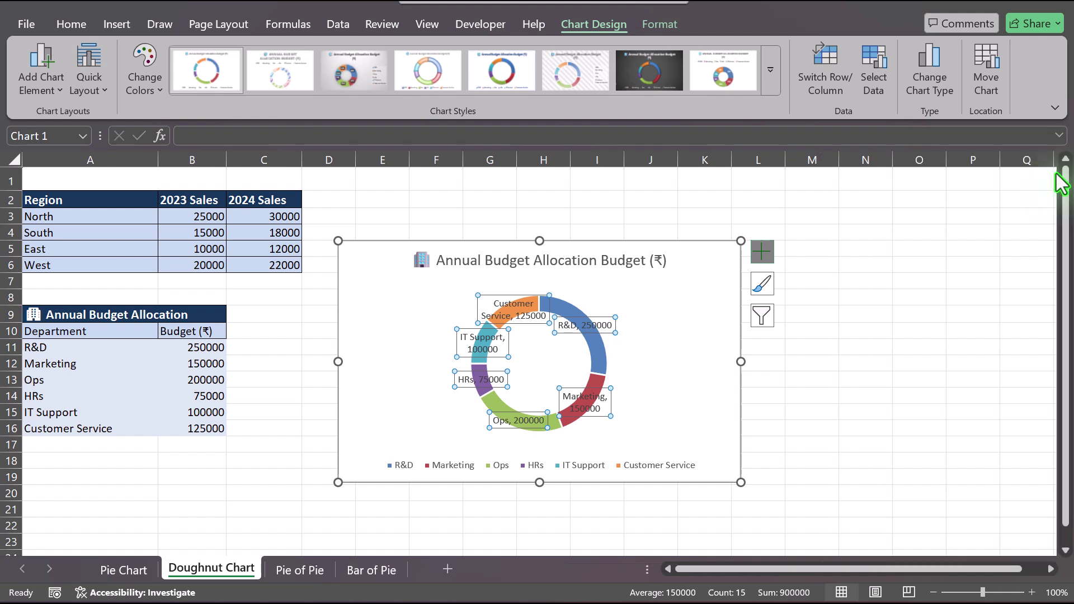
- Open the doughnut's data series formatting and reduce the doughnut hole size to 37%
left_click(594, 354)
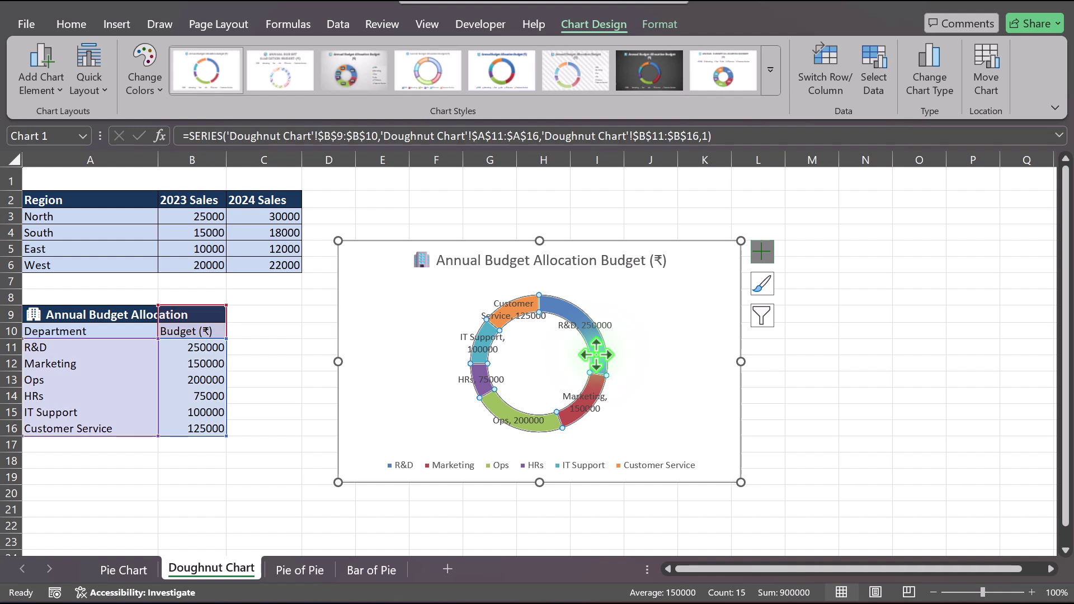
right_click(597, 354)
left_click(650, 541)
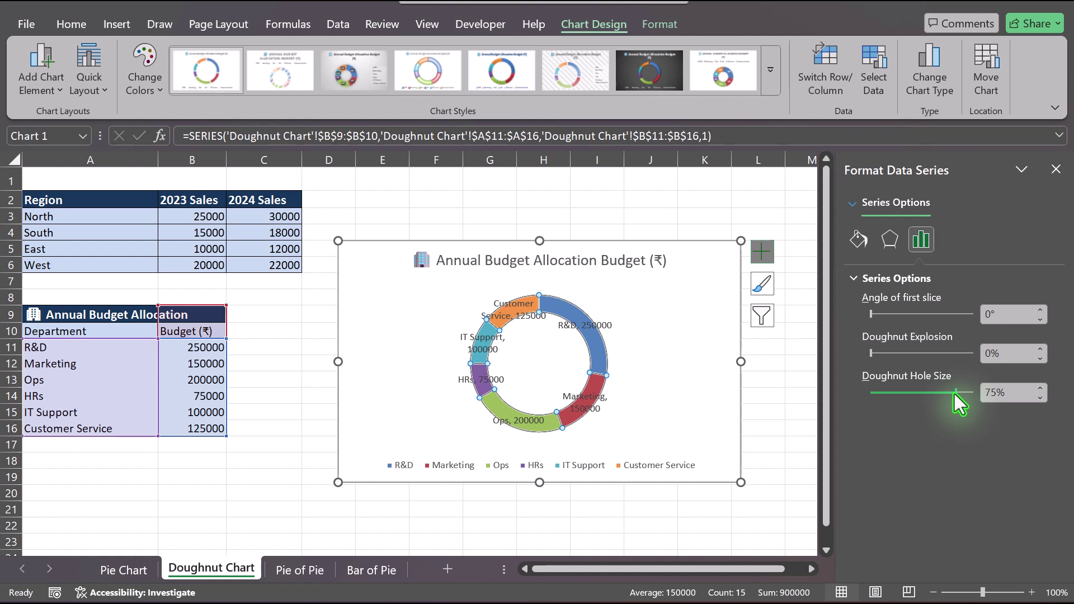
left_click_drag(955, 393, 911, 404)
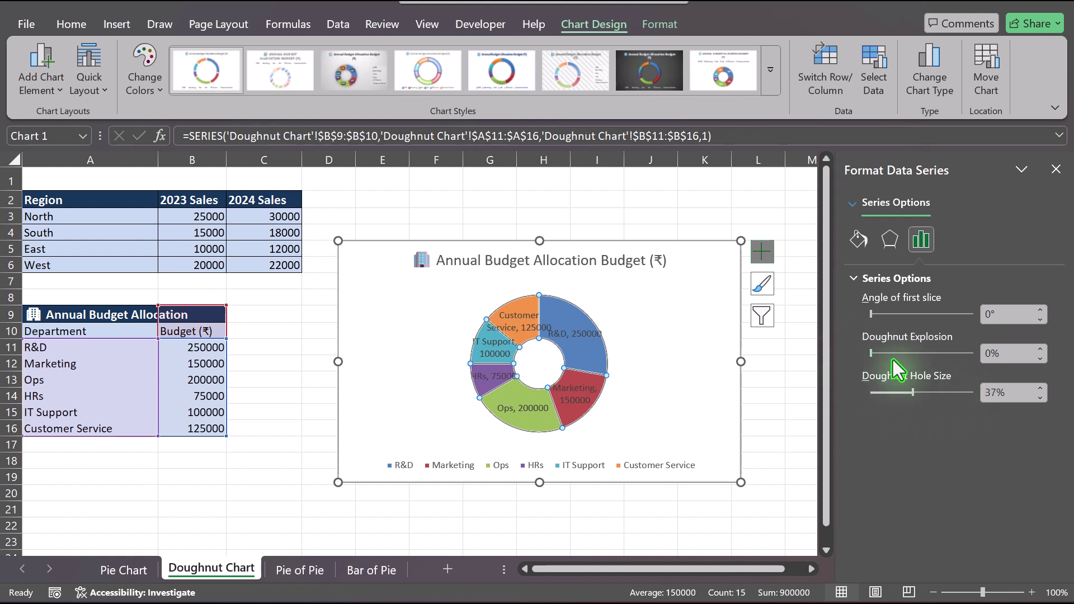
- Try a doughnut explosion of 36% on the budget series and reset it to 0%
left_click_drag(869, 355, 880, 353)
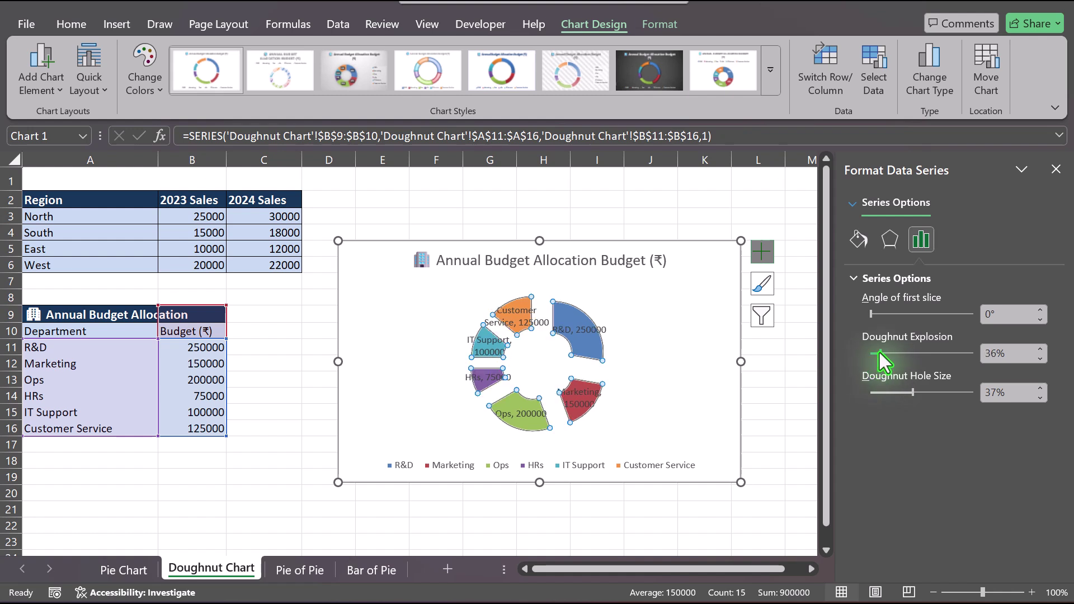
double_click(981, 357)
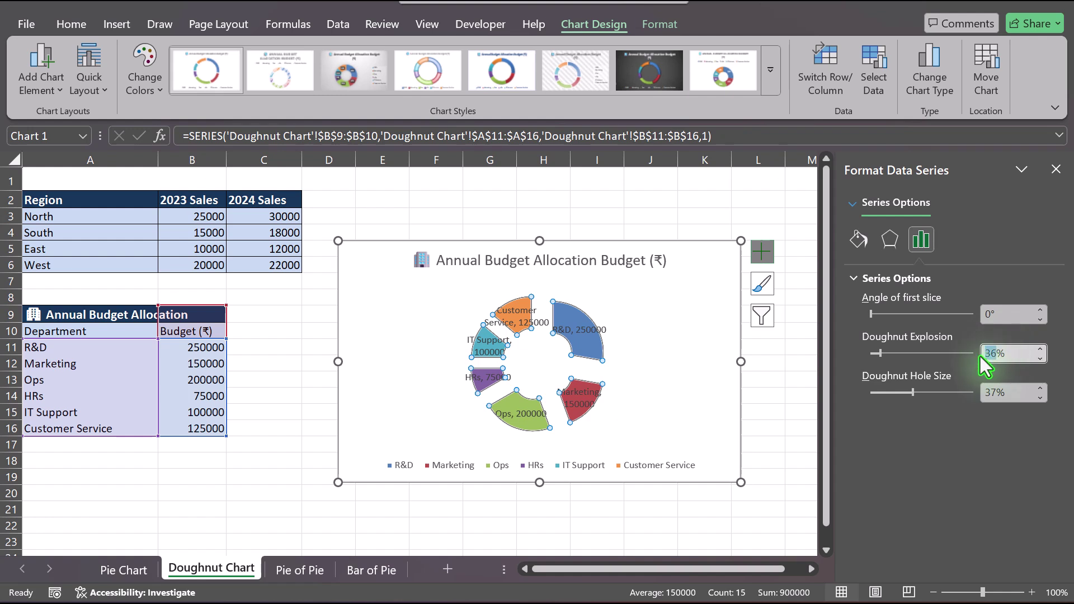
type("0")
key("Return")
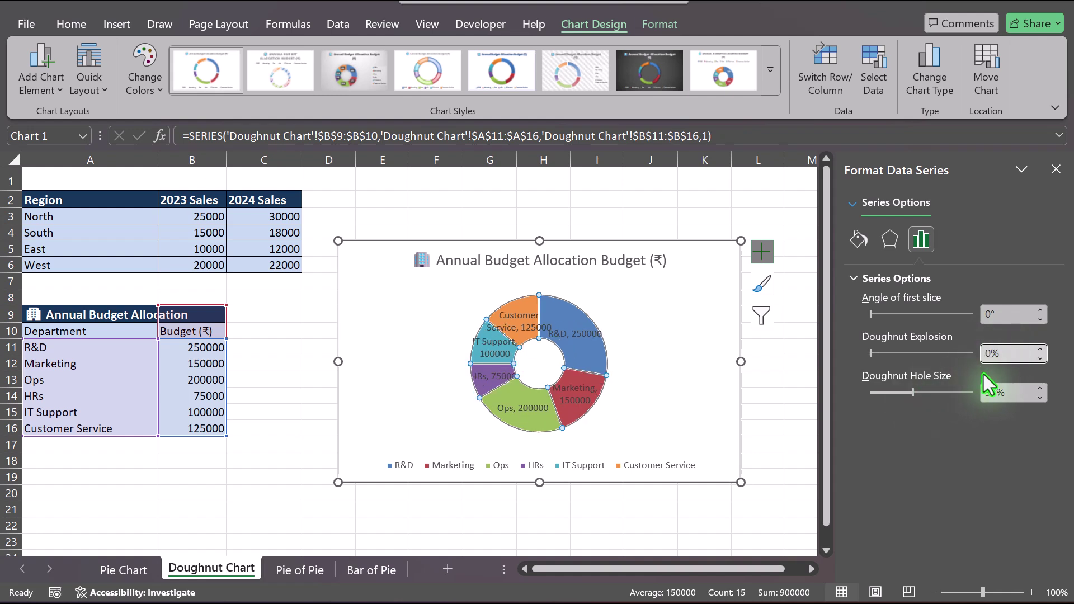
- Set the doughnut hole size to exactly 35% and deselect the chart
double_click(977, 394)
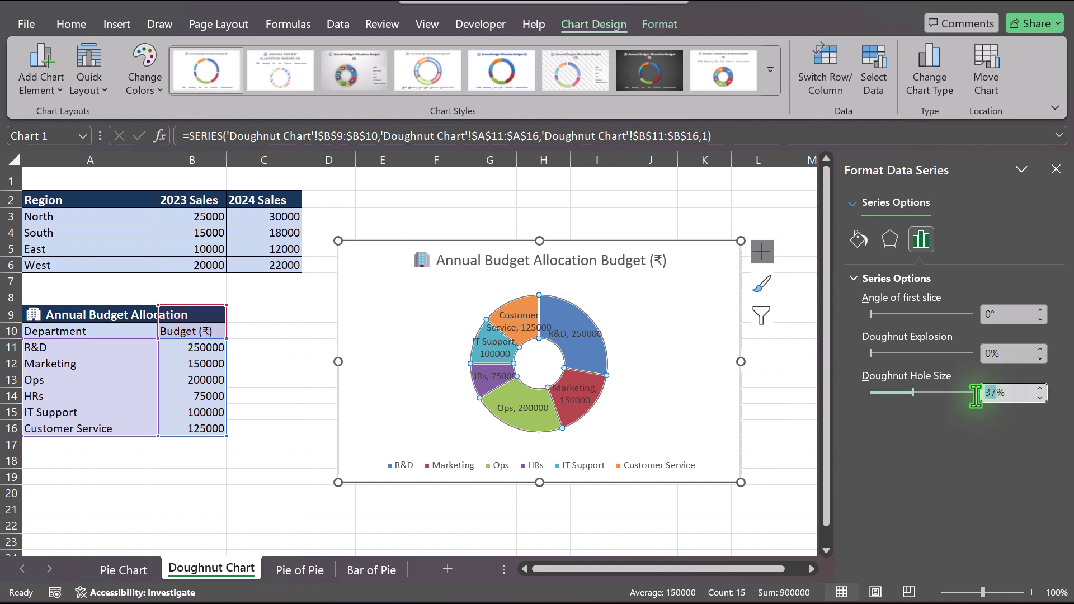
type("35")
key("Return")
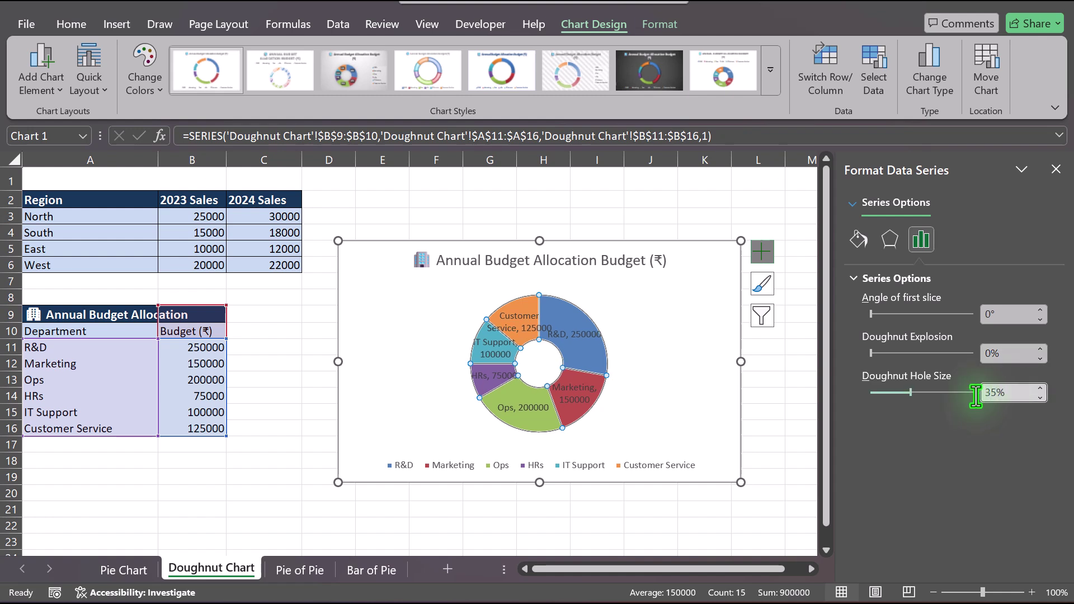
left_click(797, 427)
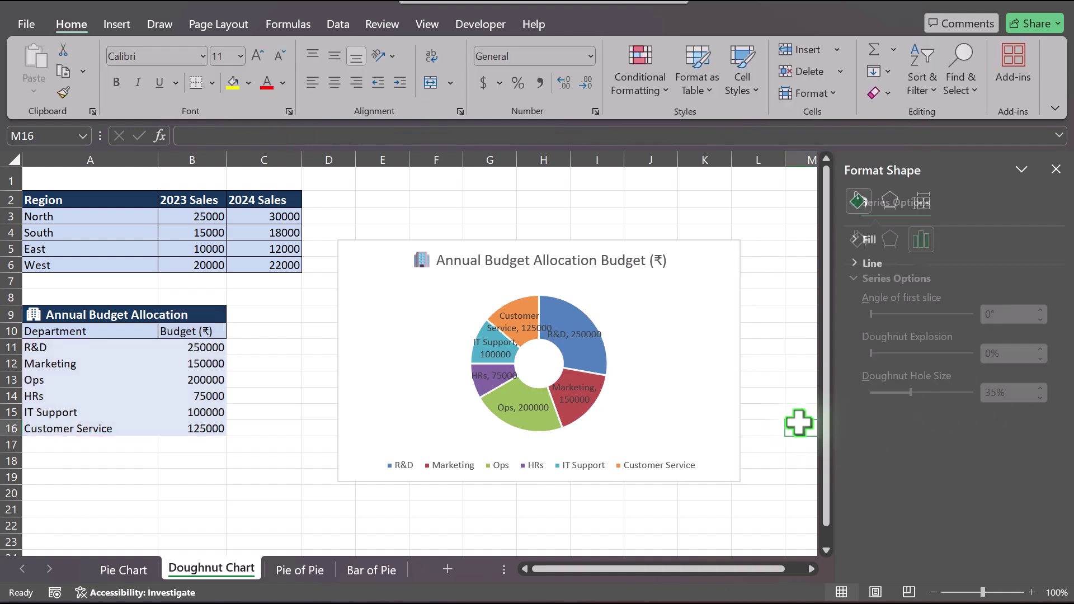
- Remove the category names from the Annual Budget Allocation doughnut's data labels so they show only values, close the formatting pane and deselect the chart
left_click(575, 355)
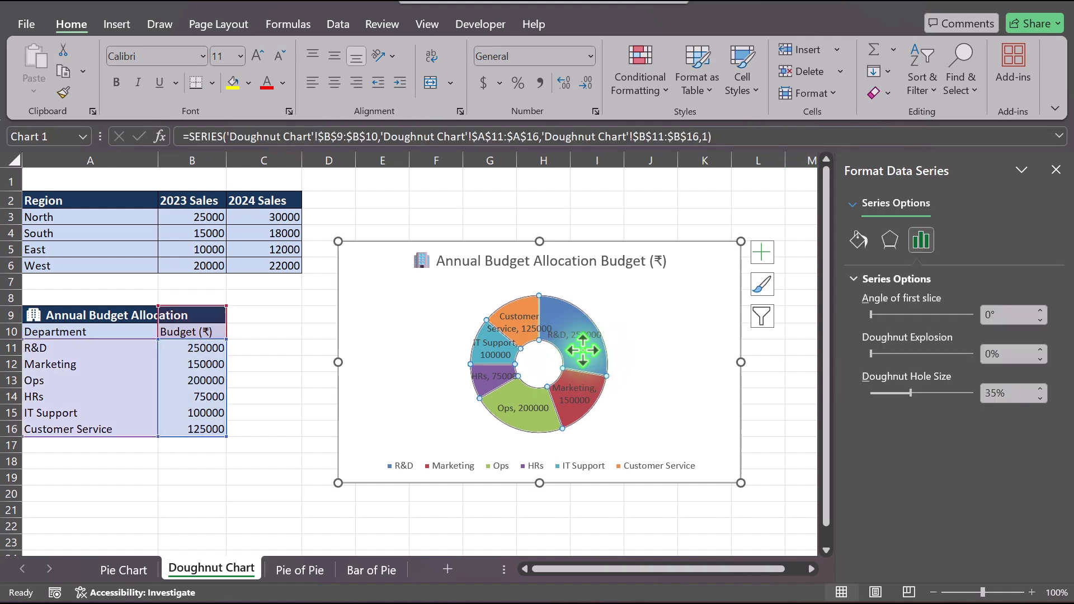
left_click(762, 267)
left_click(726, 293)
left_click(760, 255)
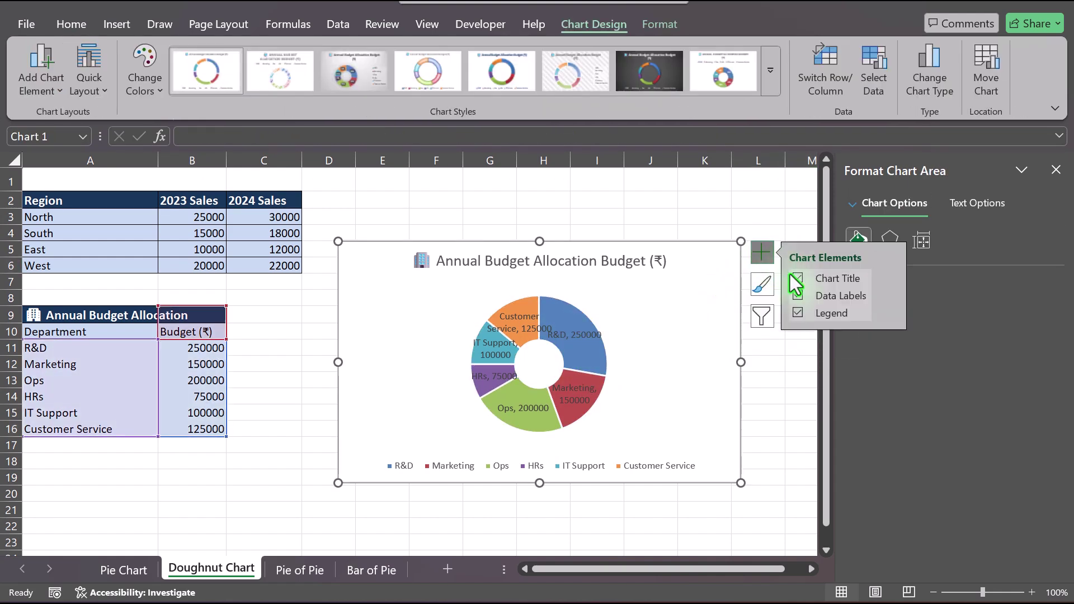
left_click(890, 299)
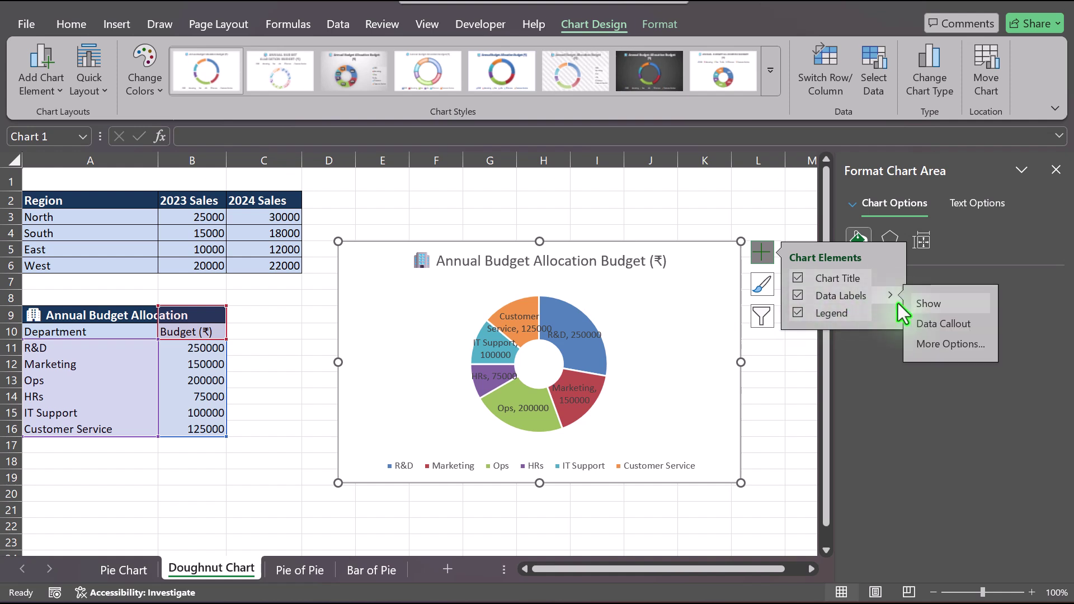
left_click(954, 350)
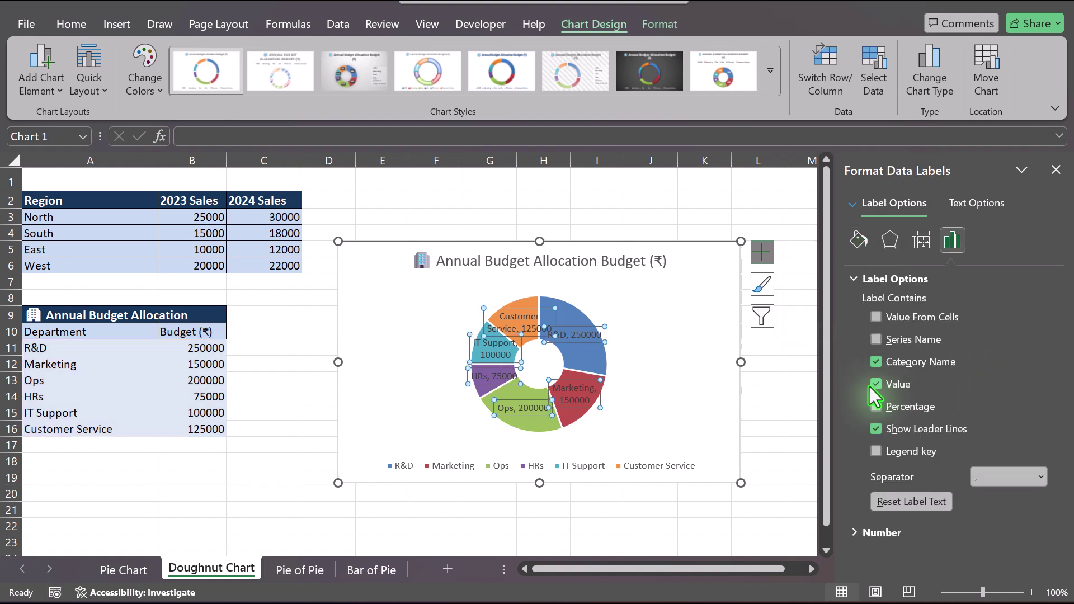
left_click(877, 364)
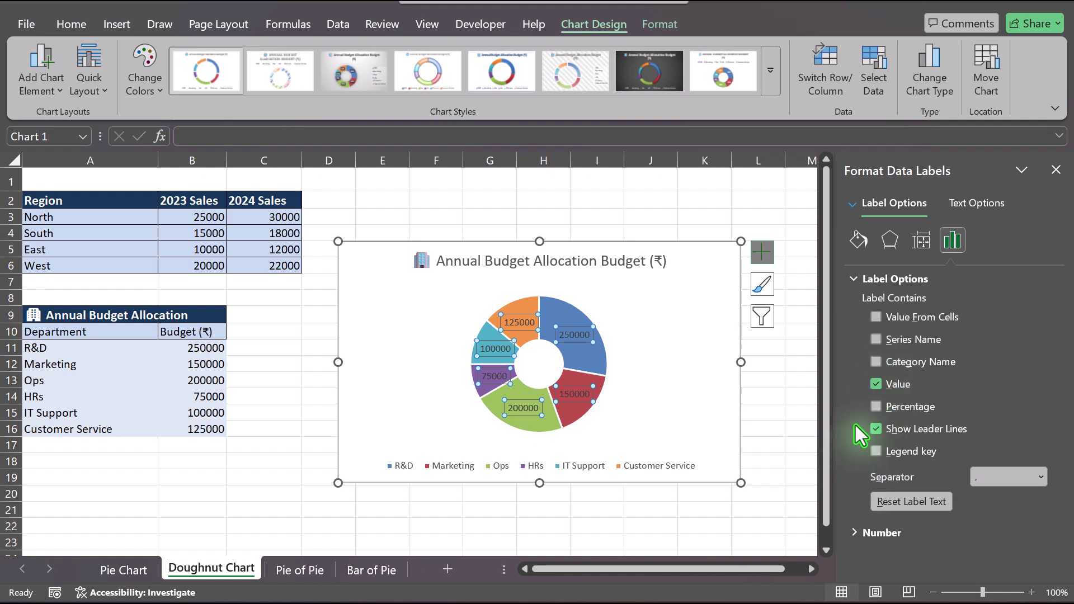
left_click(1055, 170)
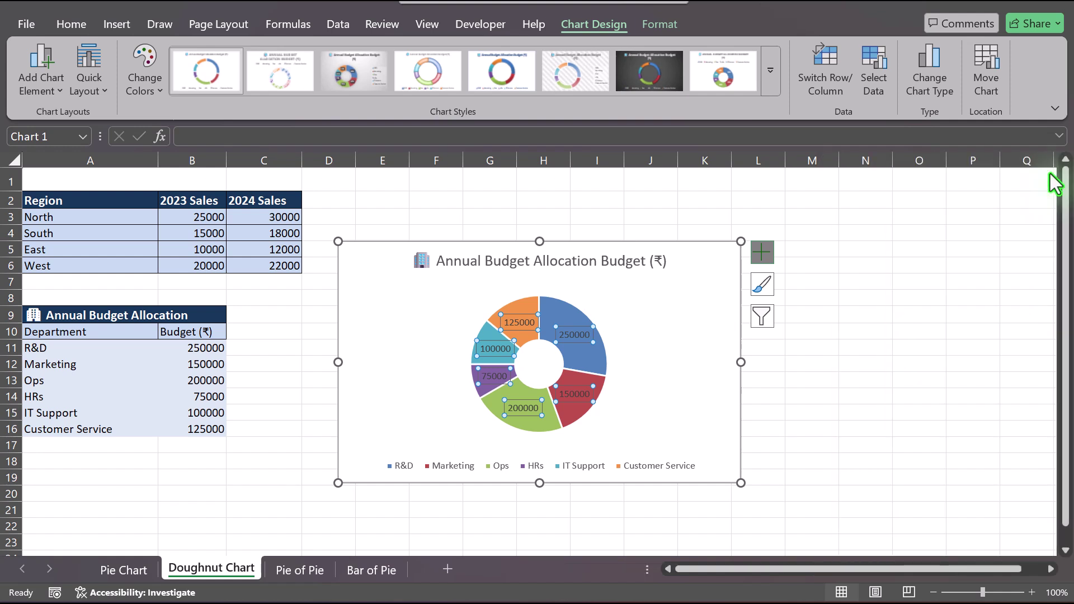
left_click(931, 264)
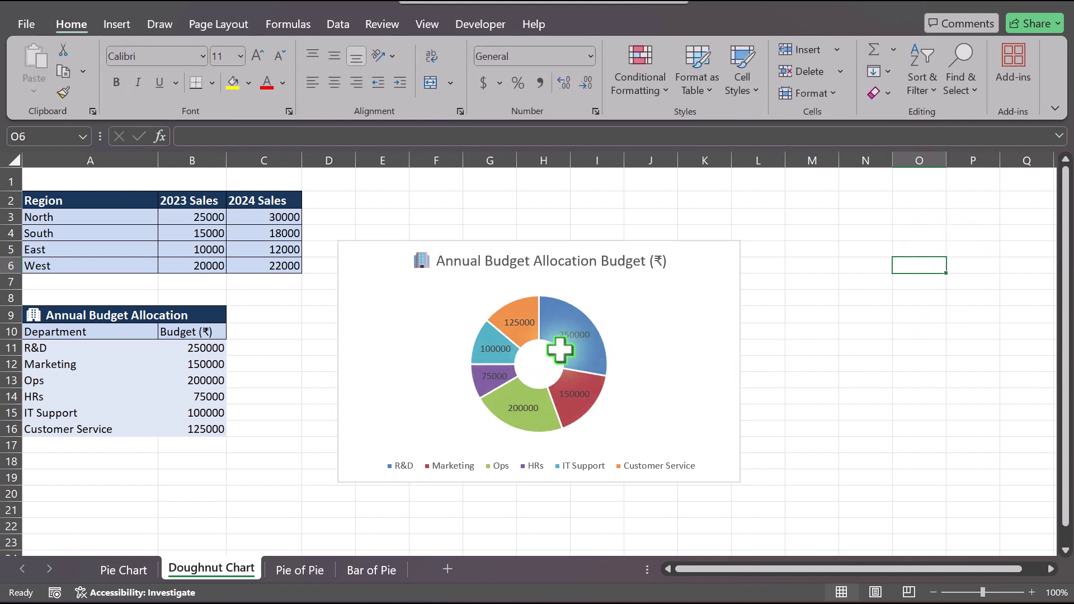
- Pull the R&D slice outward from the Annual Budget Allocation doughnut and deselect the chart
left_click(579, 349)
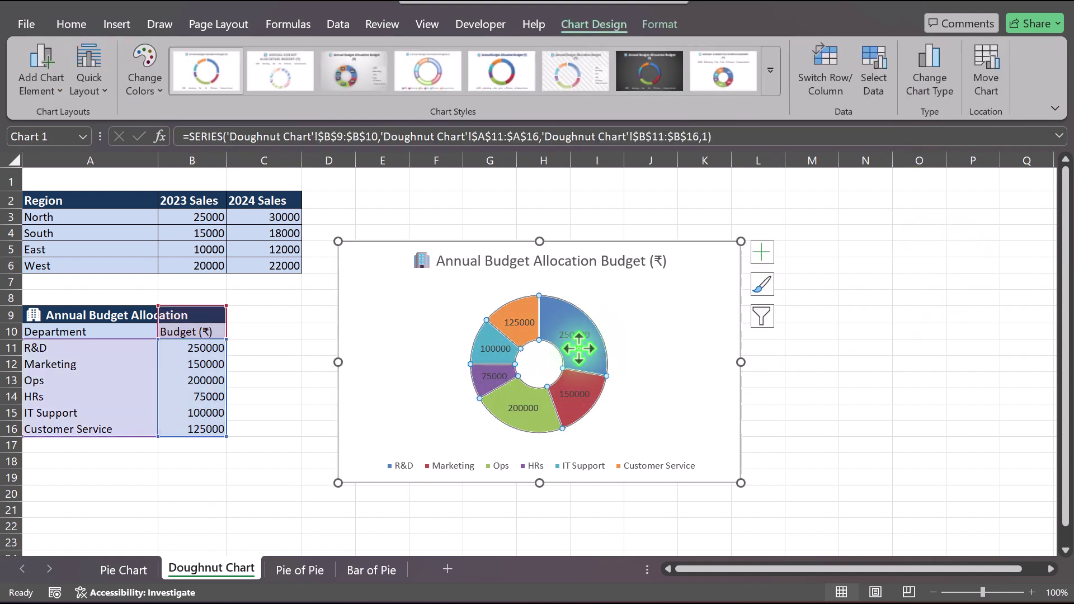
left_click(579, 349)
left_click_drag(579, 349, 684, 384)
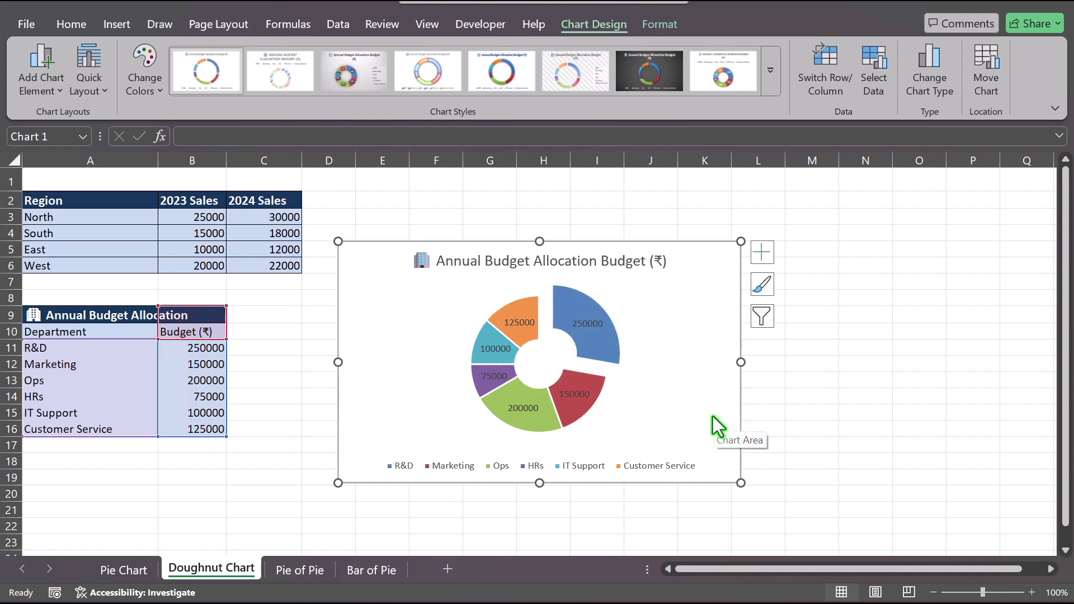
left_click(795, 443)
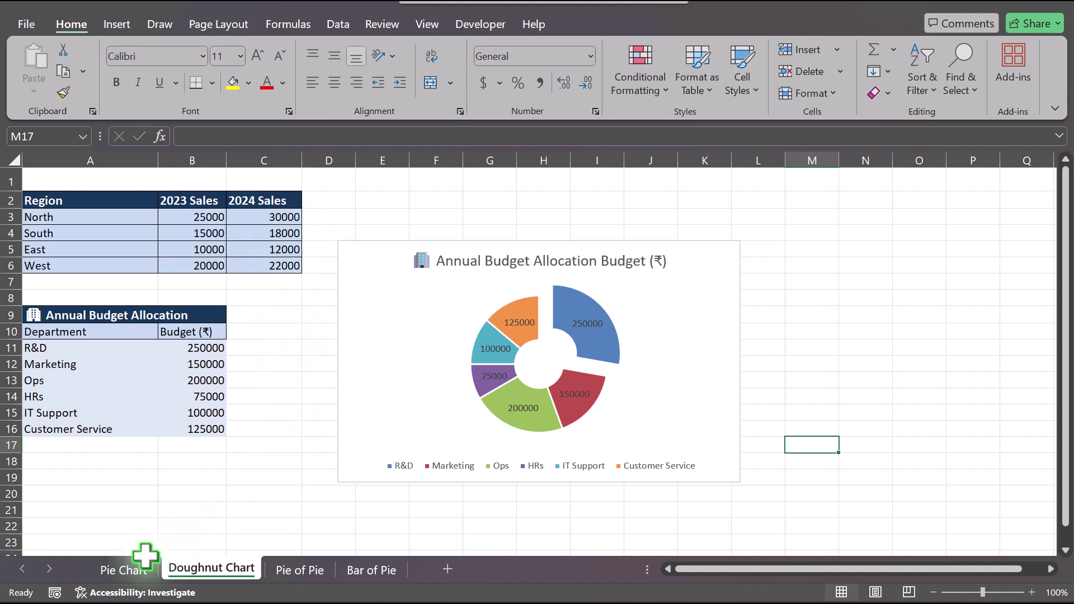
- Move the Annual Budget Allocation chart on the Doughnut Chart sheet across to columns J to Q, starting near row 1
left_click(115, 570)
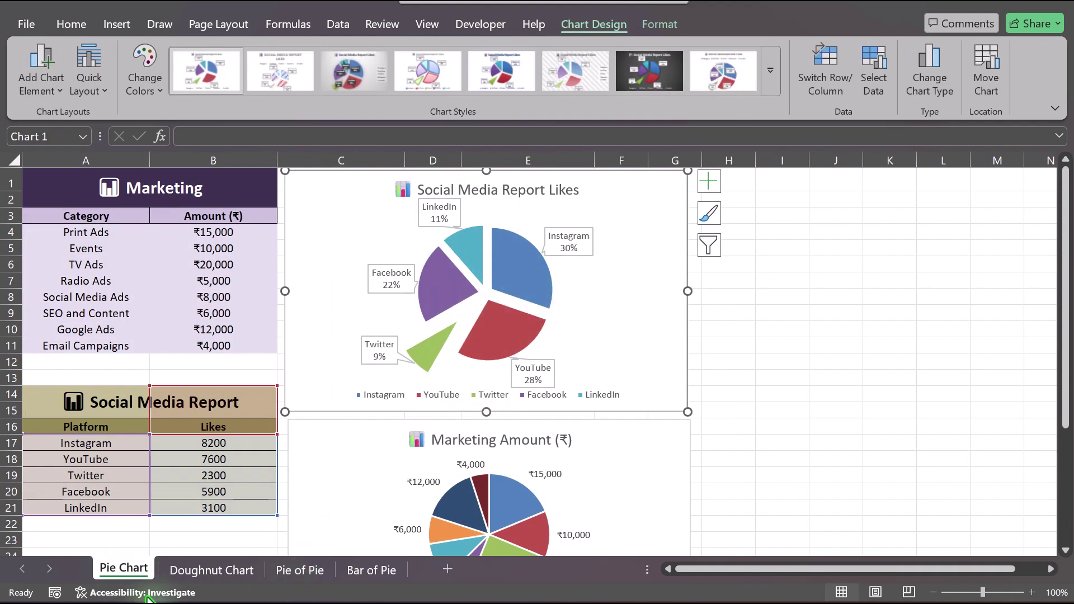
left_click(189, 575)
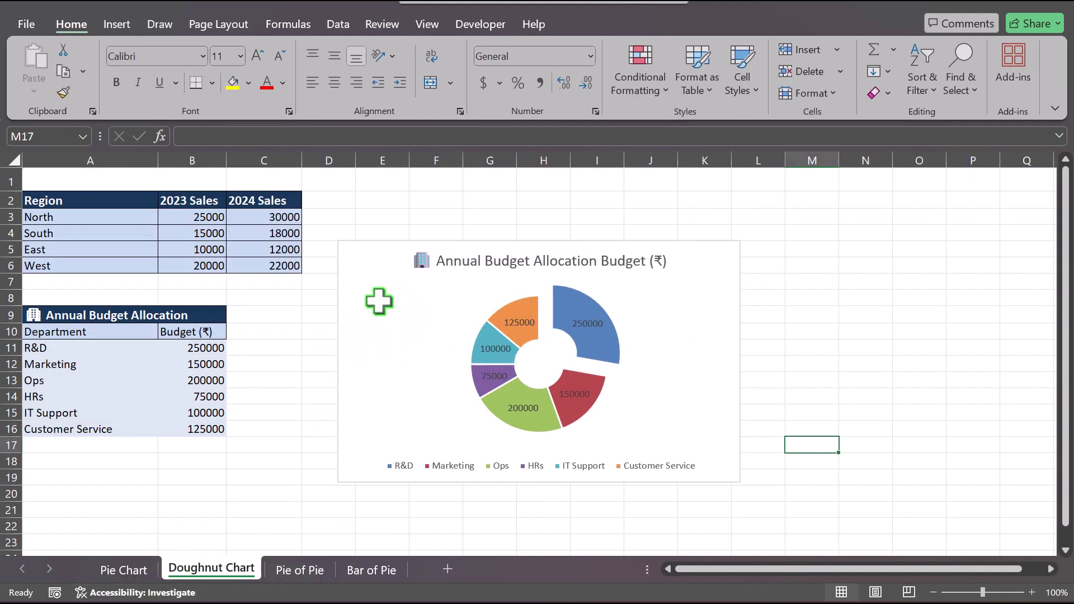
left_click(377, 285)
left_click_drag(376, 283, 686, 237)
- Insert a doughnut chart from the regional 2023 and 2024 sales table in A2:C6
left_click_drag(79, 203, 262, 270)
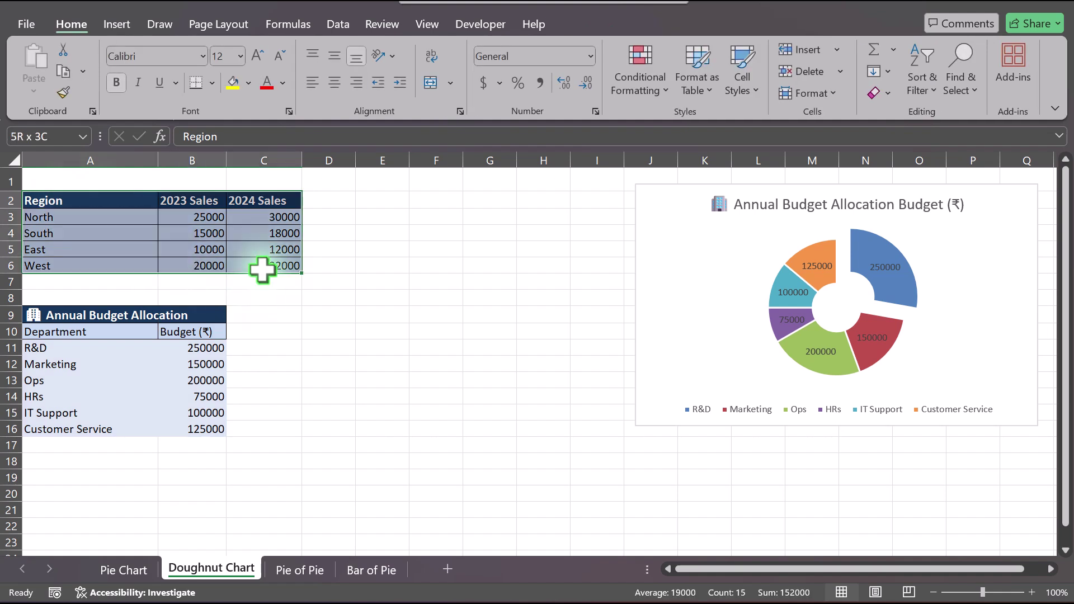
left_click(113, 31)
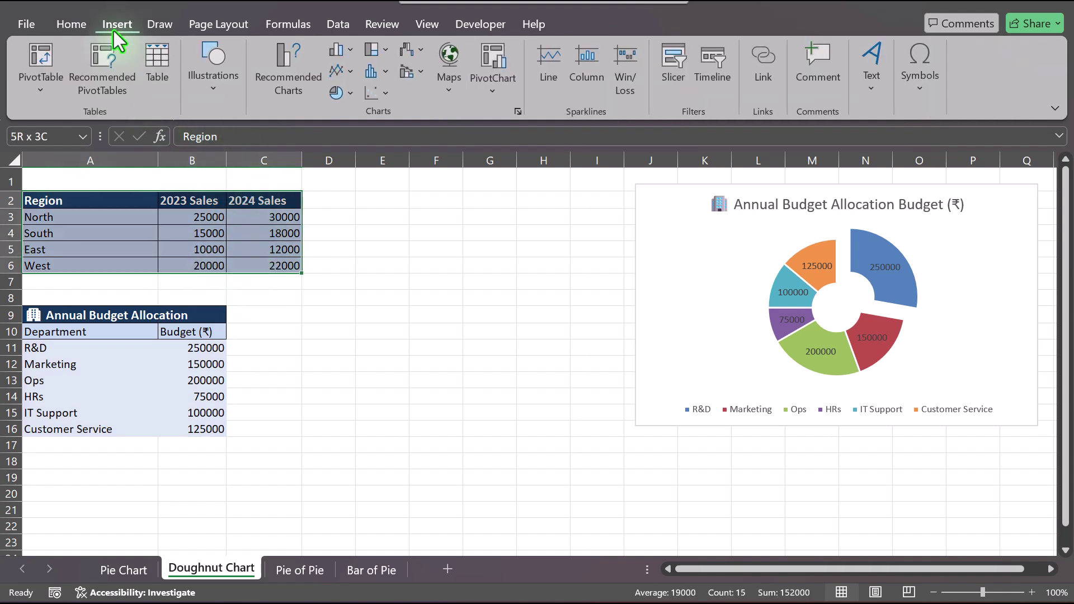
left_click(350, 92)
left_click(352, 297)
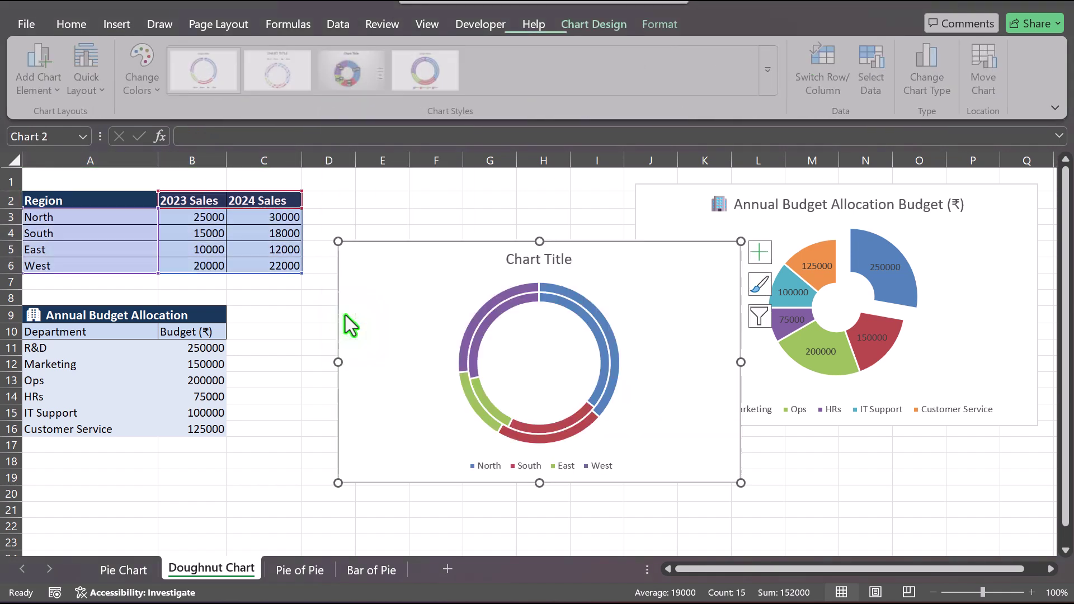
- Reduce the regional sales doughnut's hole size to 35%, close the formatting pane and deselect the chart
left_click(501, 300)
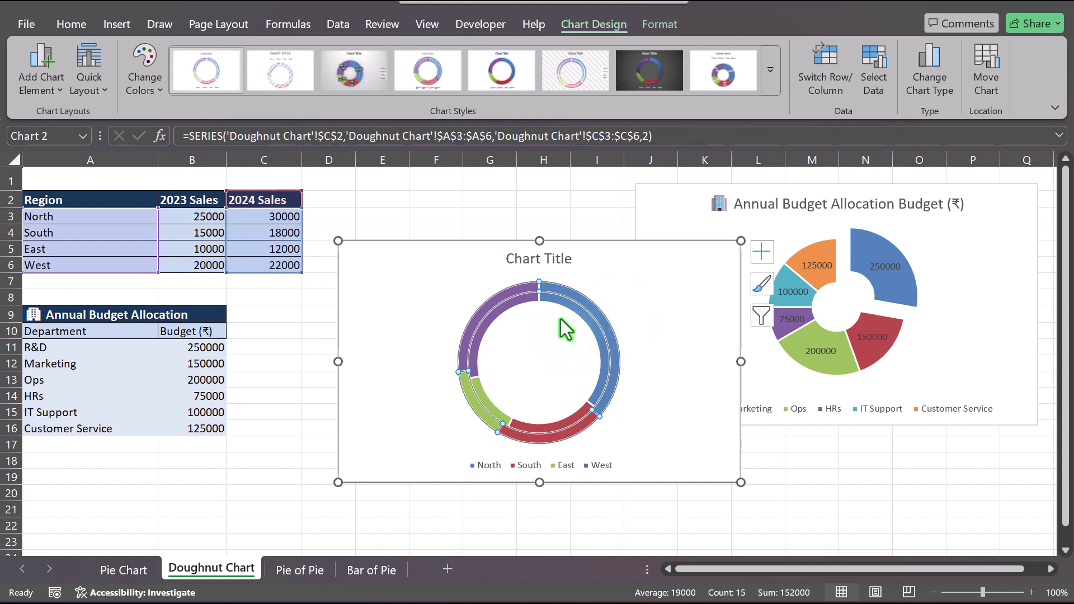
right_click(516, 304)
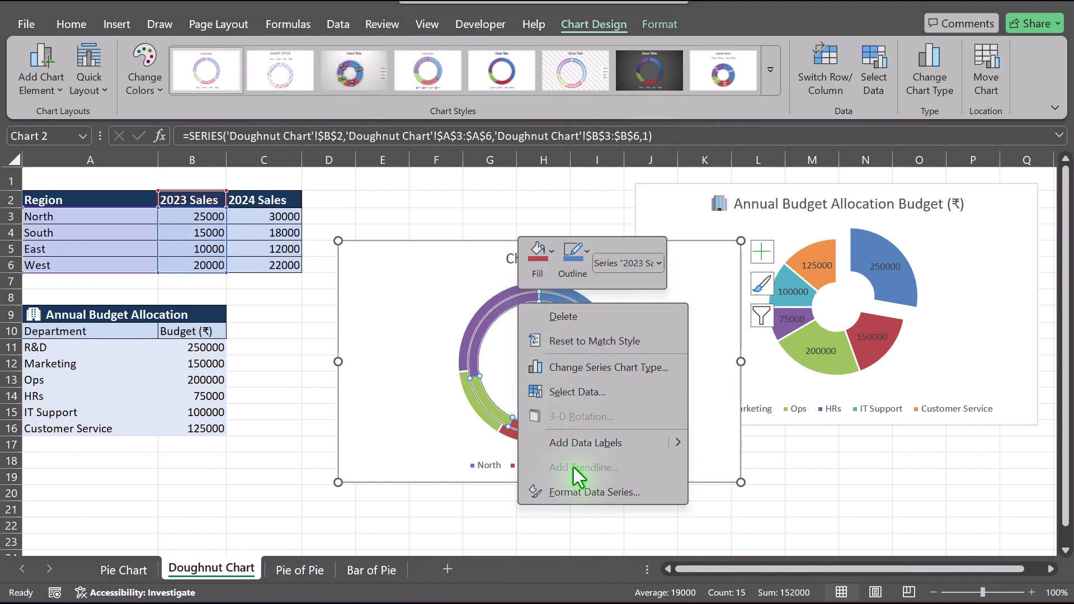
left_click(579, 487)
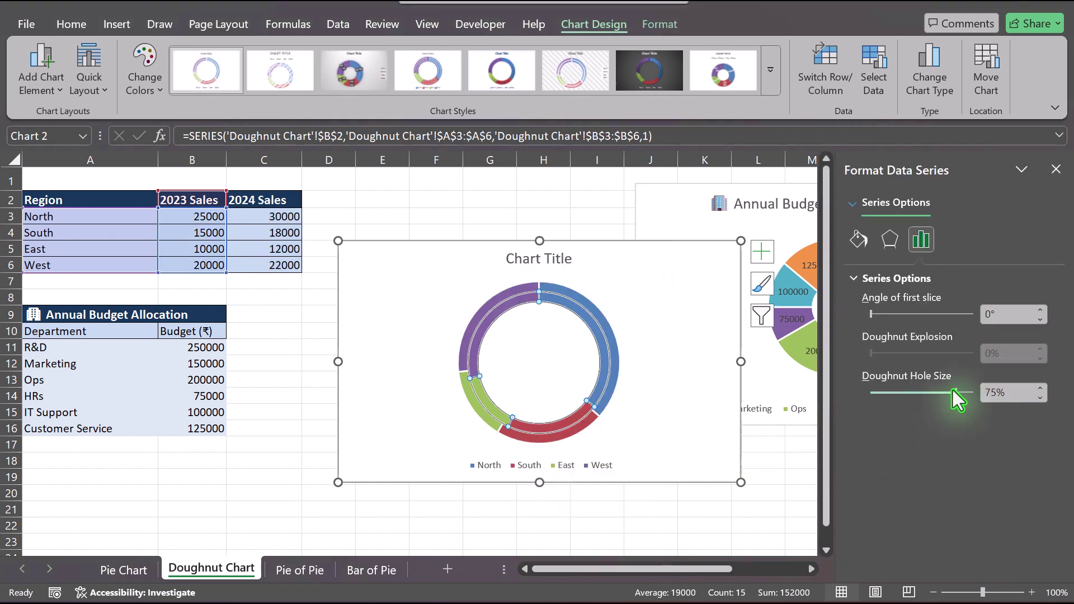
left_click_drag(952, 391, 907, 402)
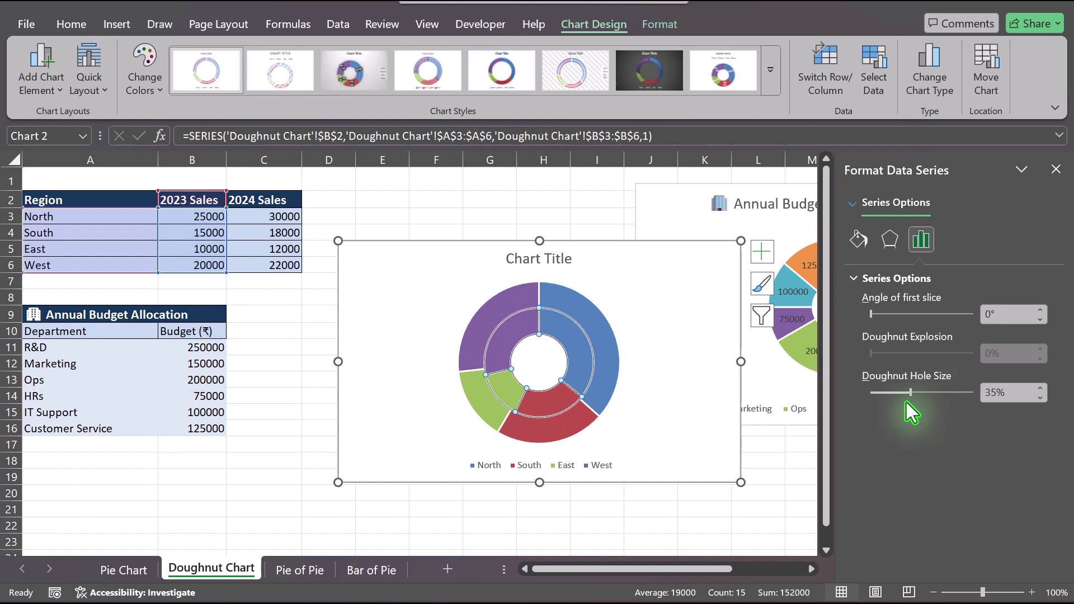
left_click(1056, 169)
left_click(862, 461)
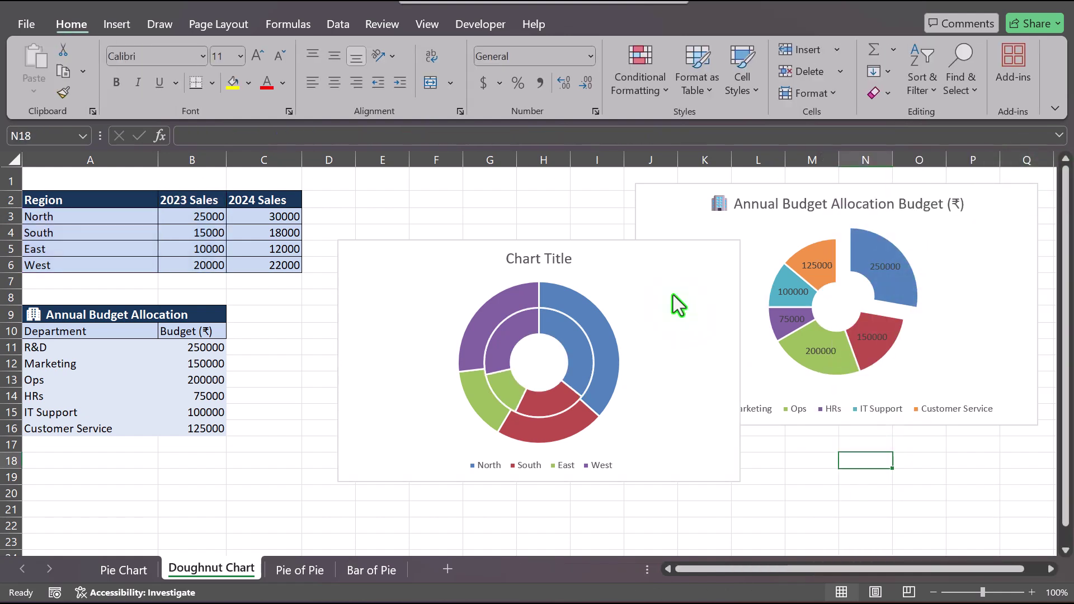
- Add data labels to the inner 2023 Sales ring showing only the series name, without category name or value, and close the formatting pane
left_click(516, 335)
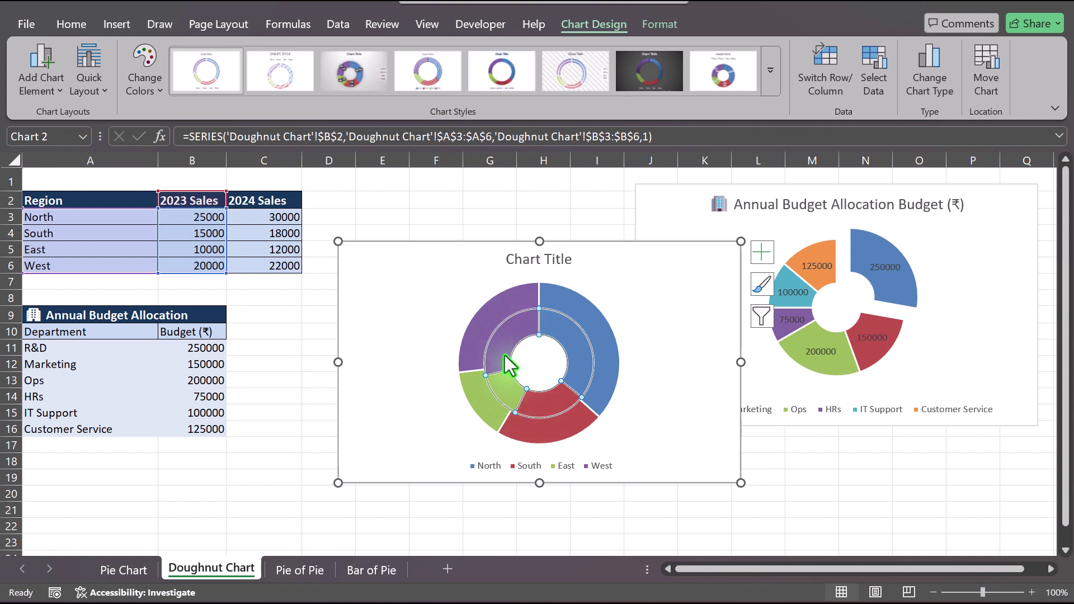
mouse_move(501, 351)
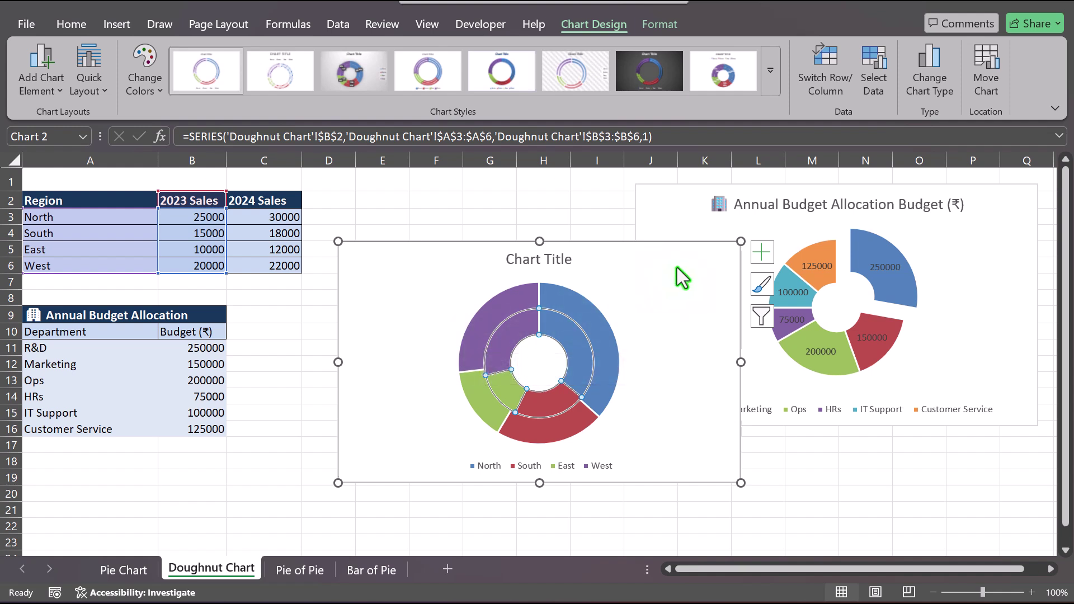
left_click(761, 253)
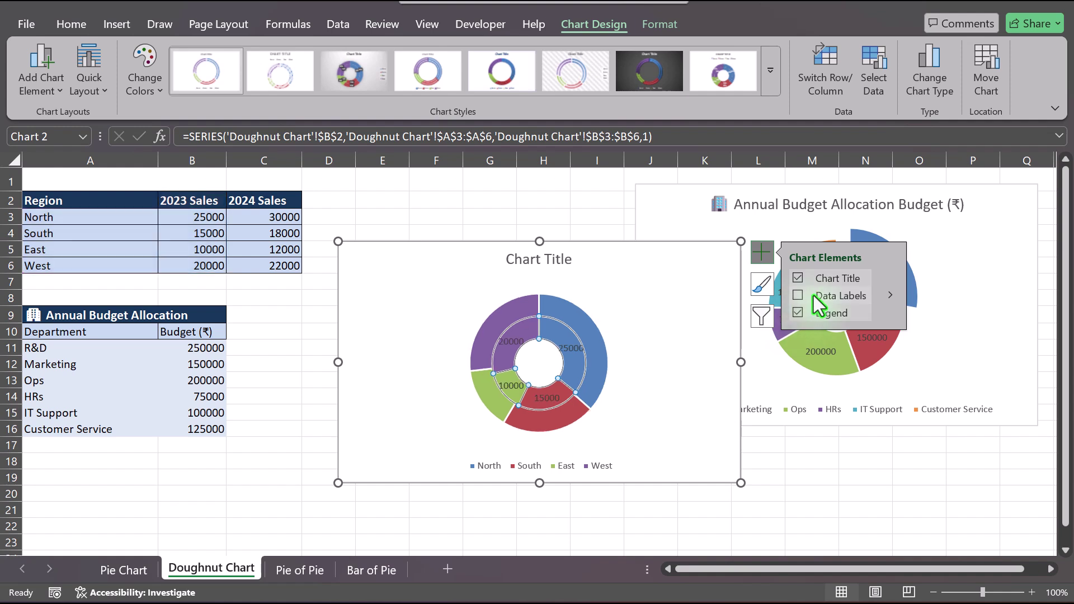
left_click(891, 295)
left_click(933, 344)
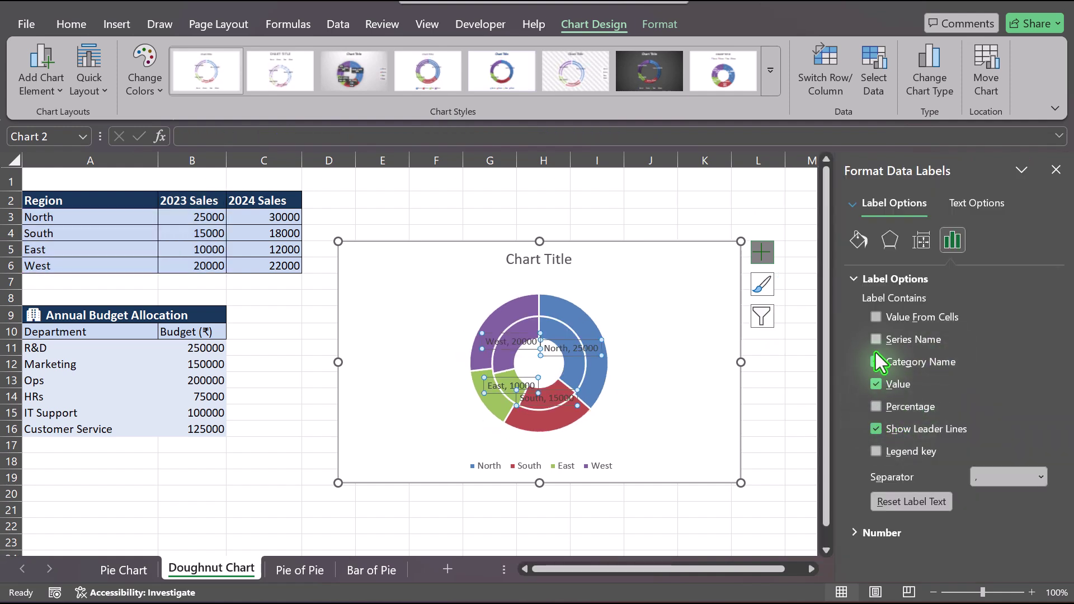
left_click(876, 338)
left_click(877, 362)
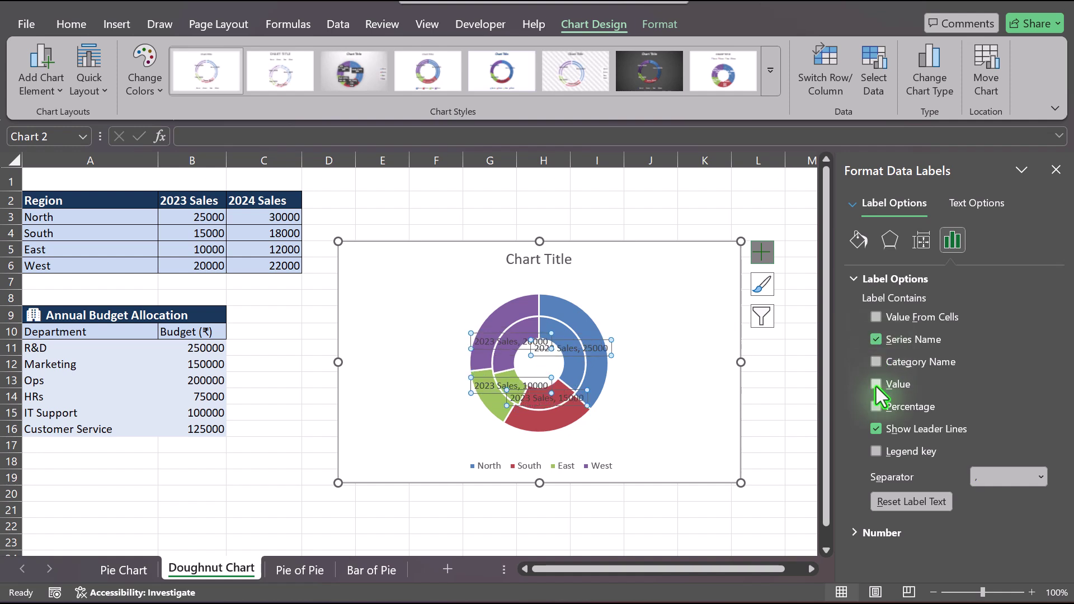
left_click(877, 385)
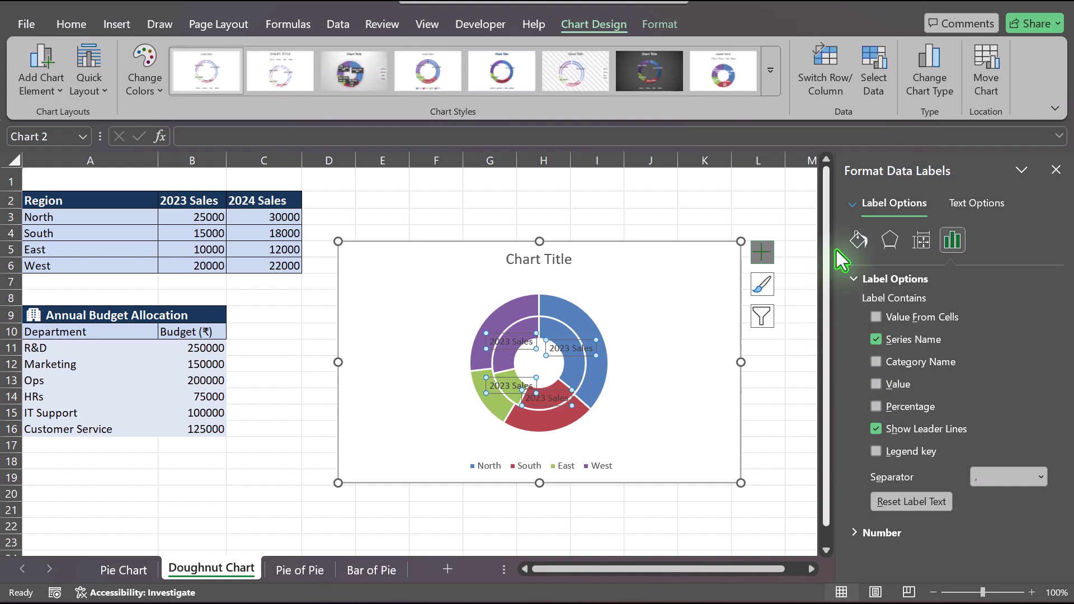
left_click(1056, 170)
left_click(616, 349)
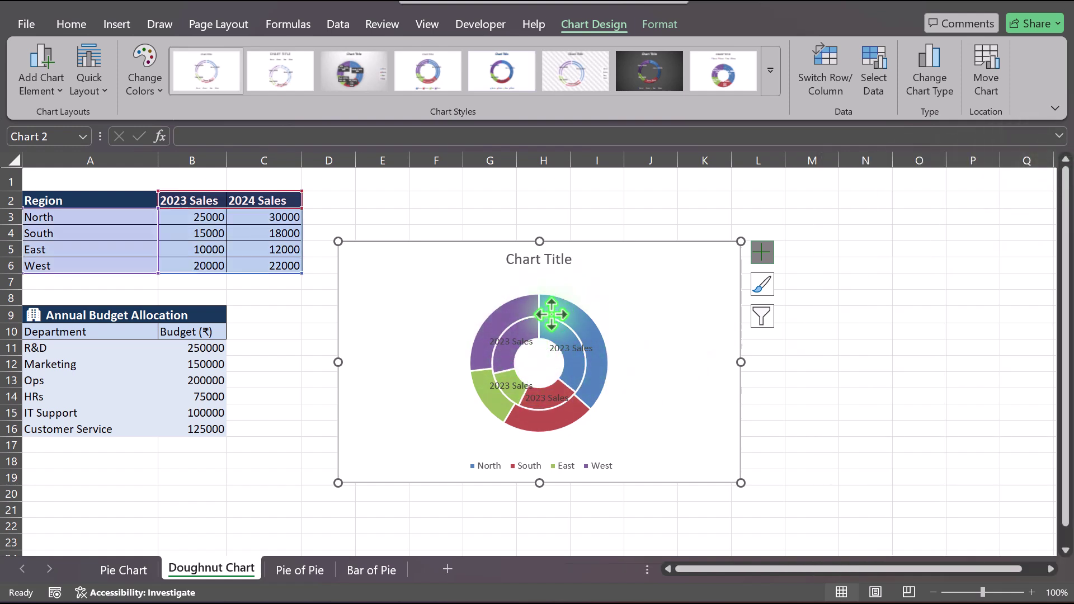
- Review the description of the Pie of Pie chart type without inserting it, and open the Pie of Pie sheet
mouse_move(555, 313)
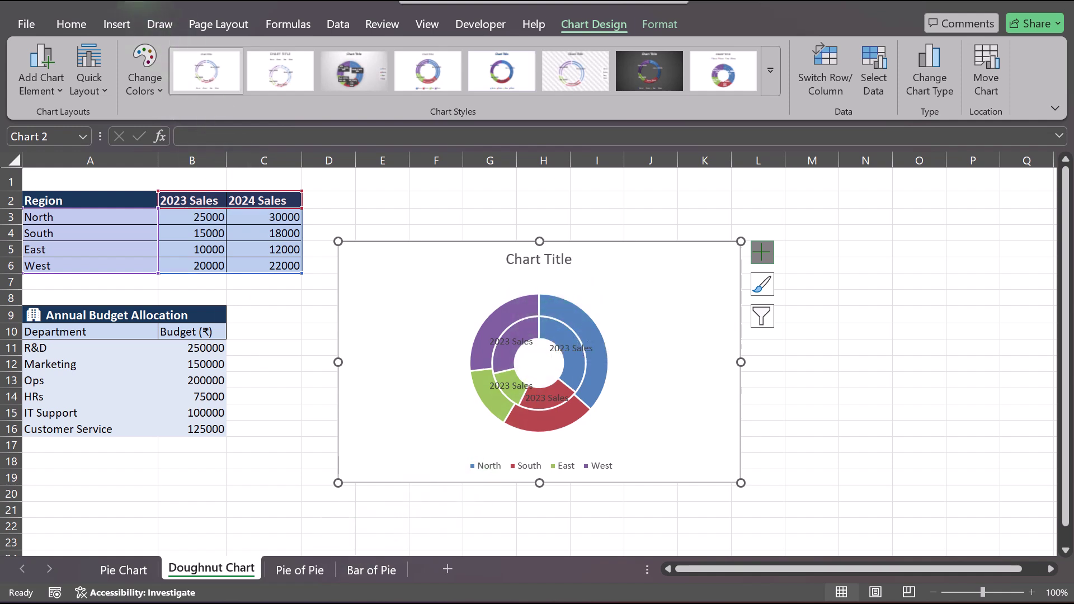
left_click(115, 26)
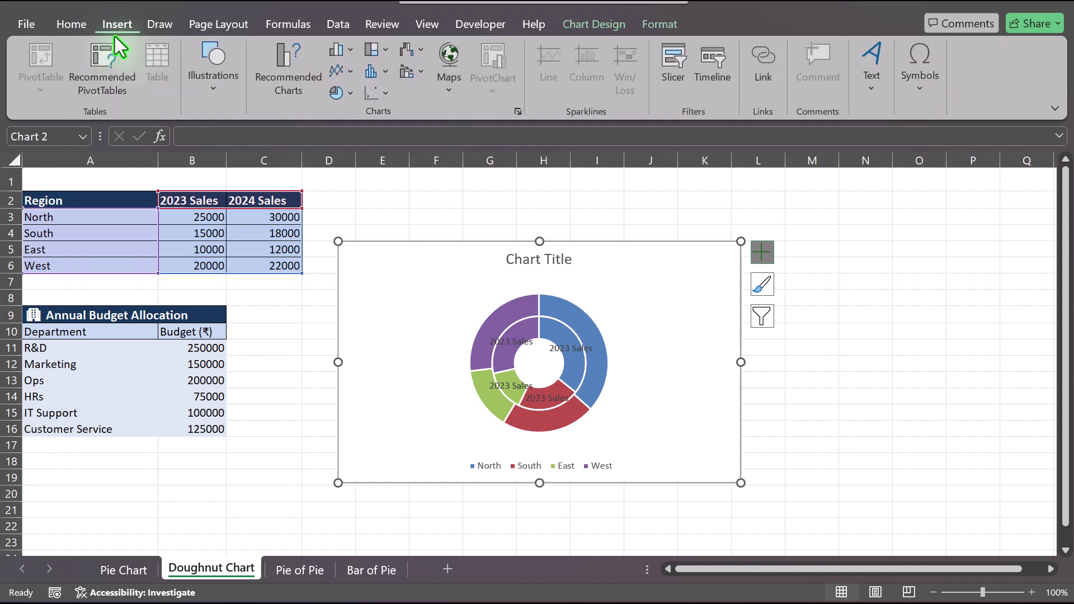
left_click(342, 94)
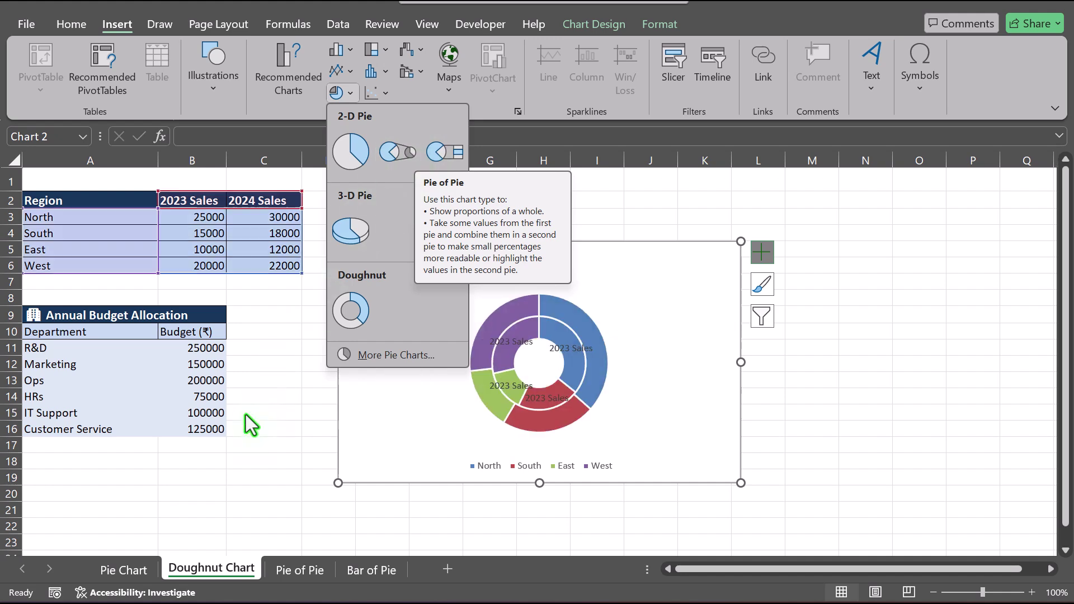
left_click(266, 404)
left_click(291, 569)
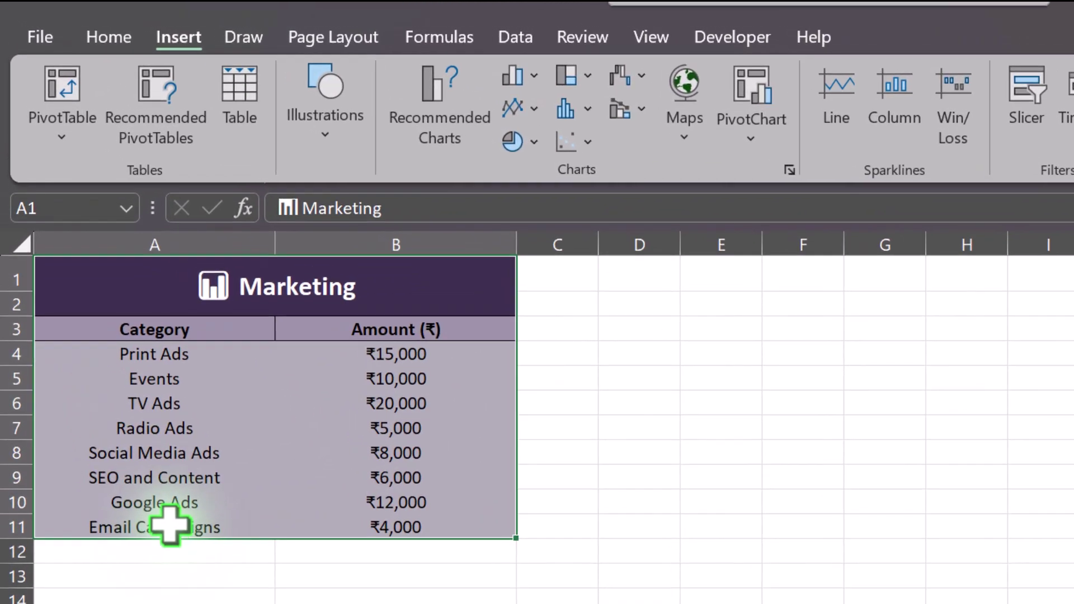
left_click(113, 347)
left_click(163, 500)
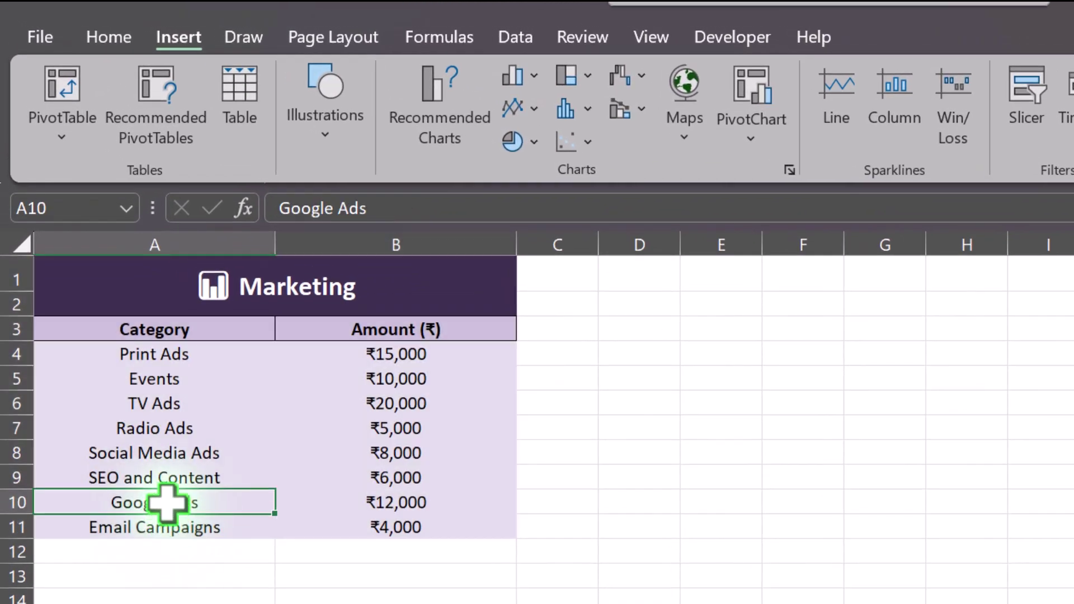
left_click(151, 479)
left_click(156, 455)
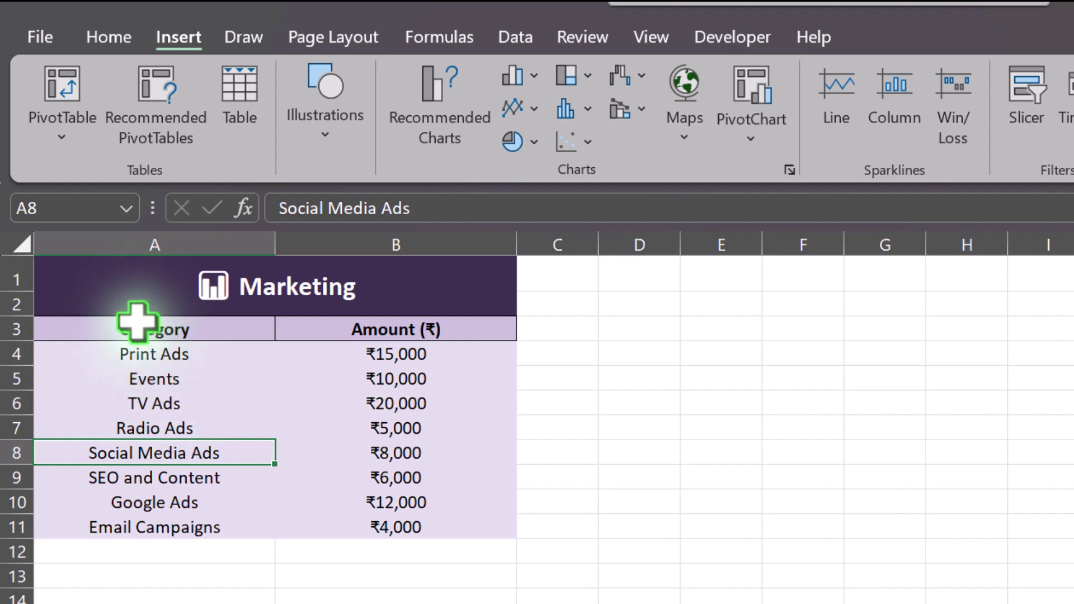
- Insert a Pie of Pie chart from the Marketing table in A1:B11 and move it clear of the data
left_click(126, 291)
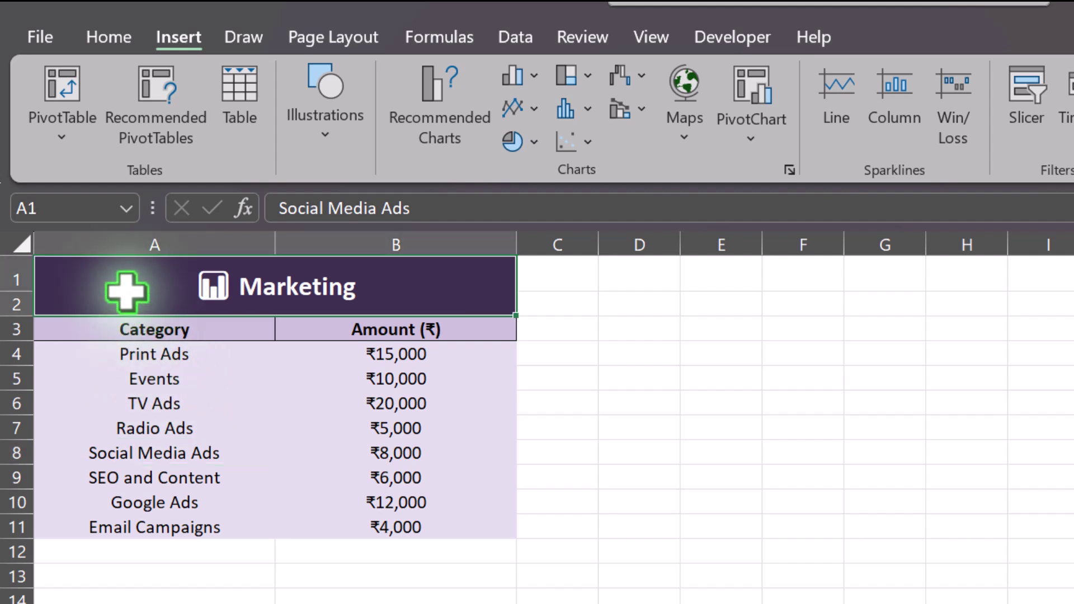
left_click(471, 526, "shift")
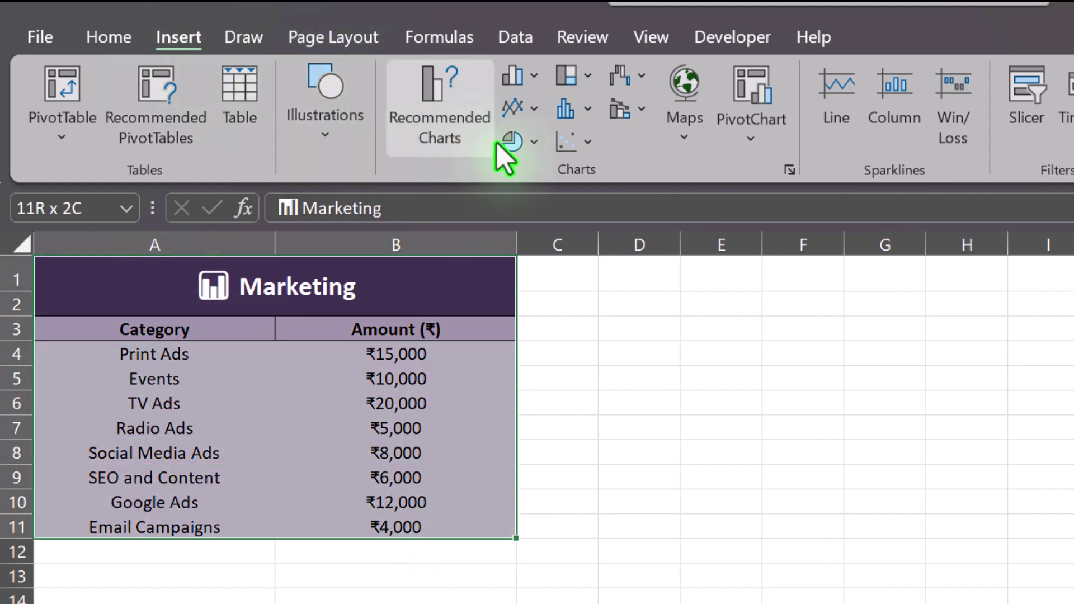
left_click(536, 143)
left_click(600, 239)
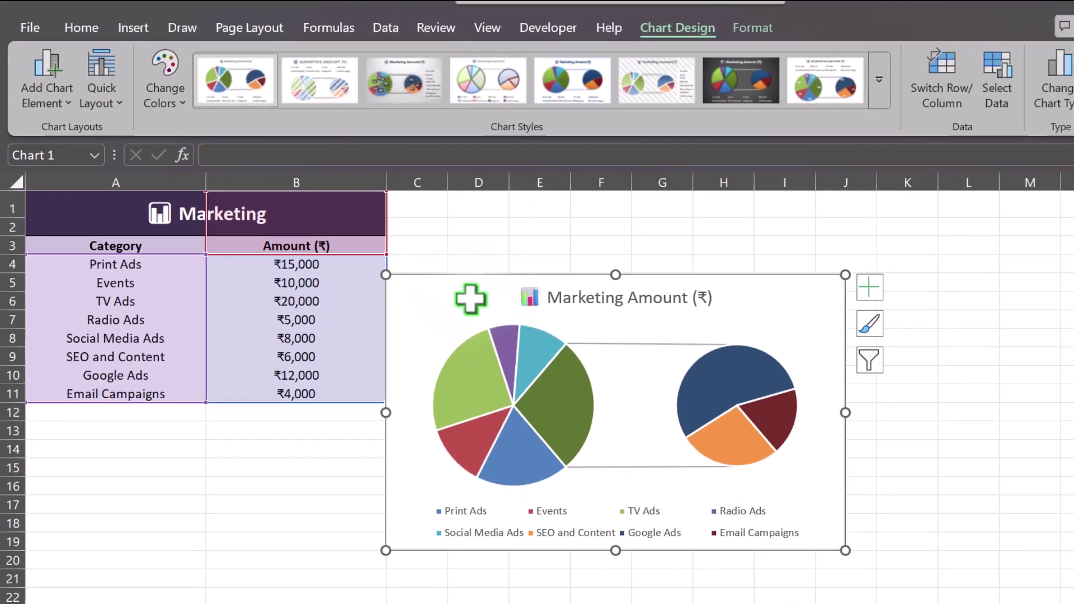
left_click_drag(471, 299, 526, 283)
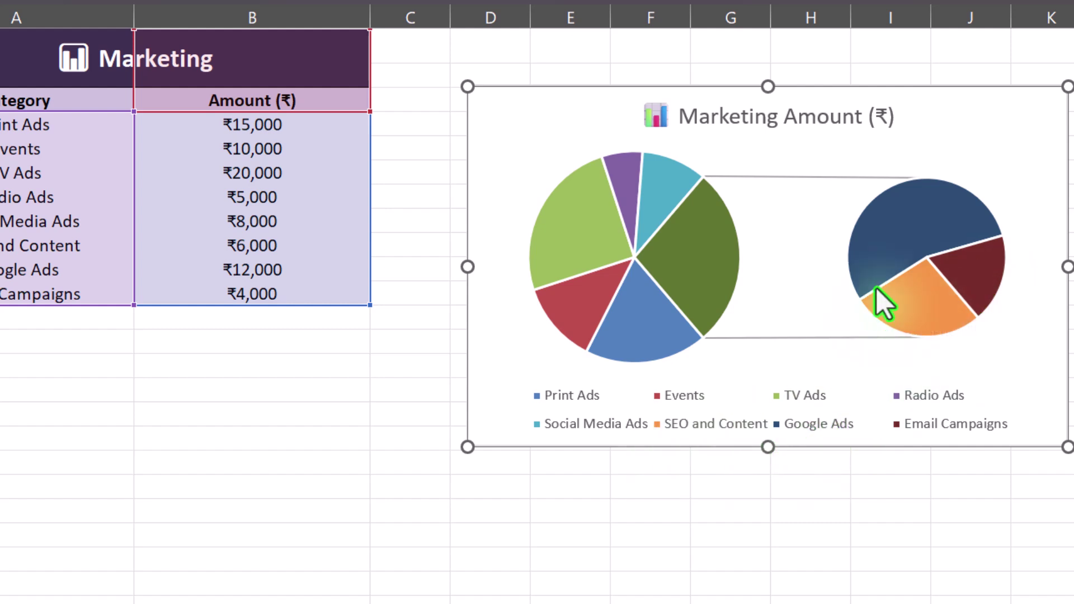
- Format the Pie of Pie data series so that the second plot contains 4 values
mouse_move(910, 229)
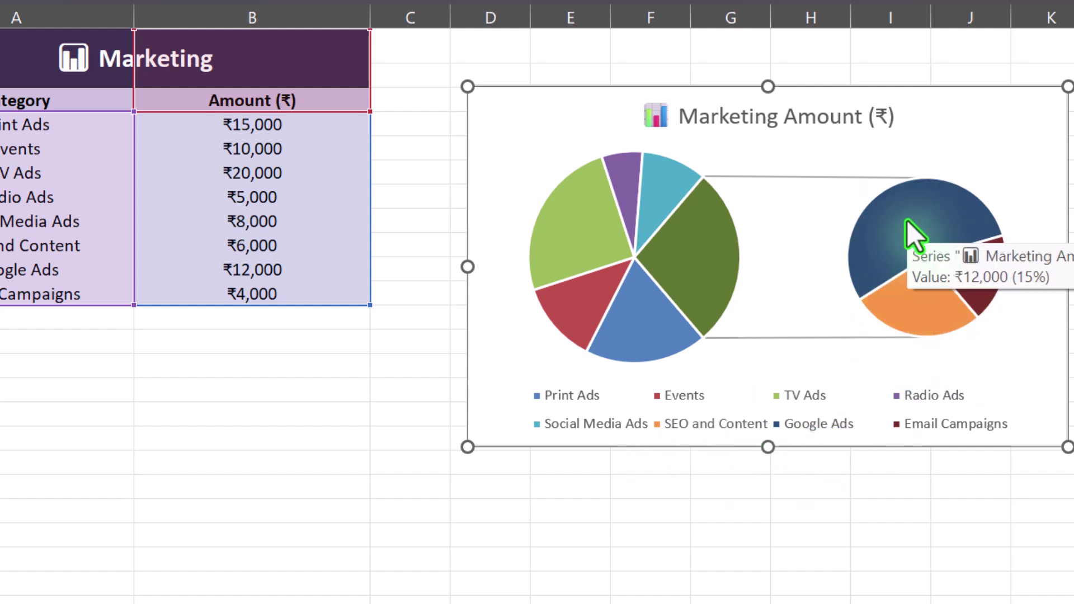
left_click(698, 240)
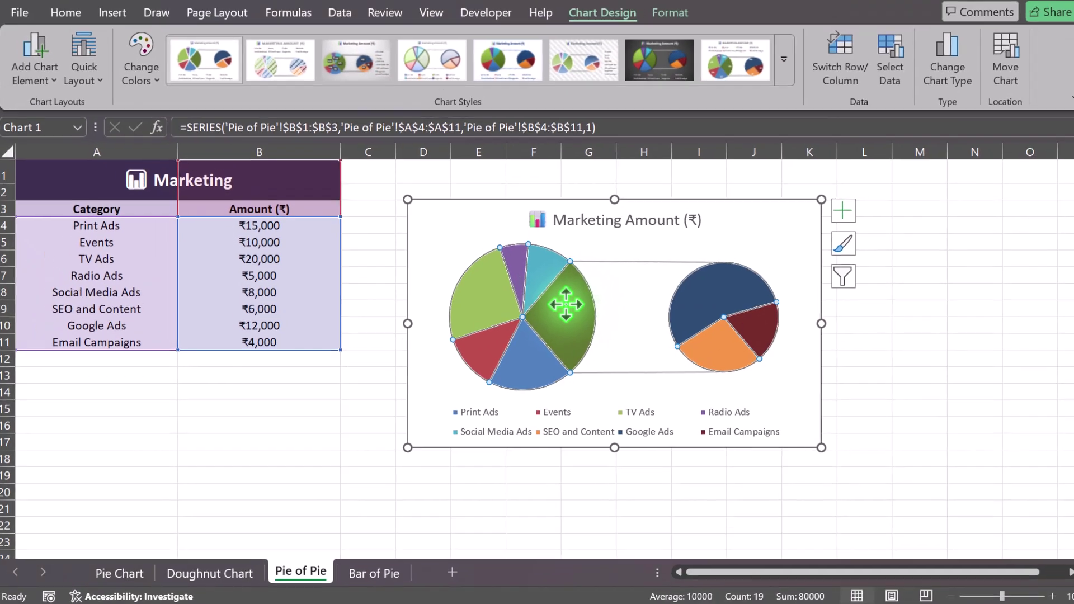
right_click(697, 239)
left_click(631, 498)
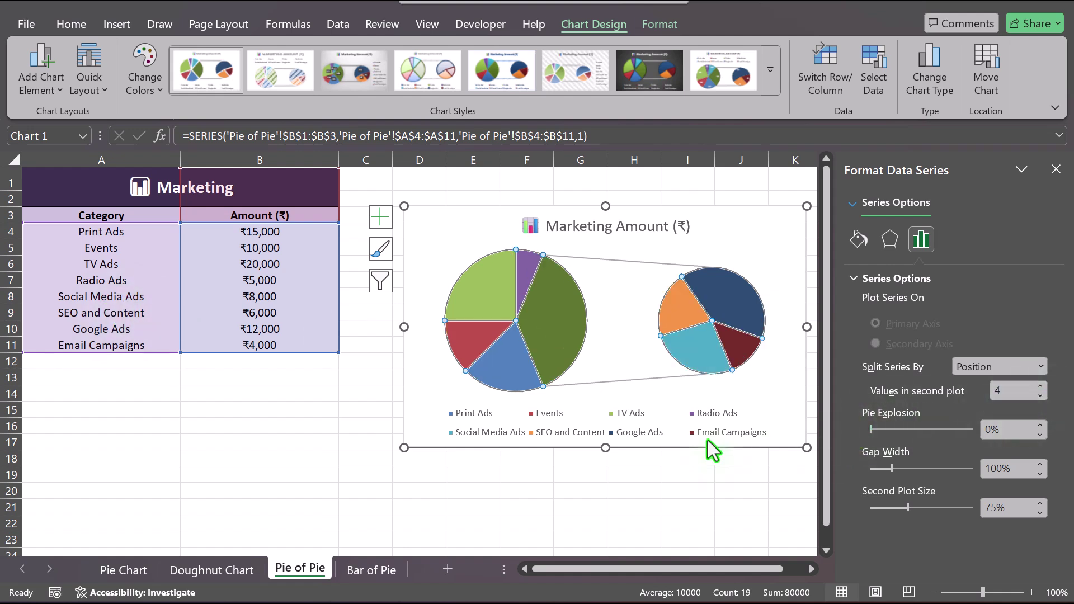
mouse_move(547, 291)
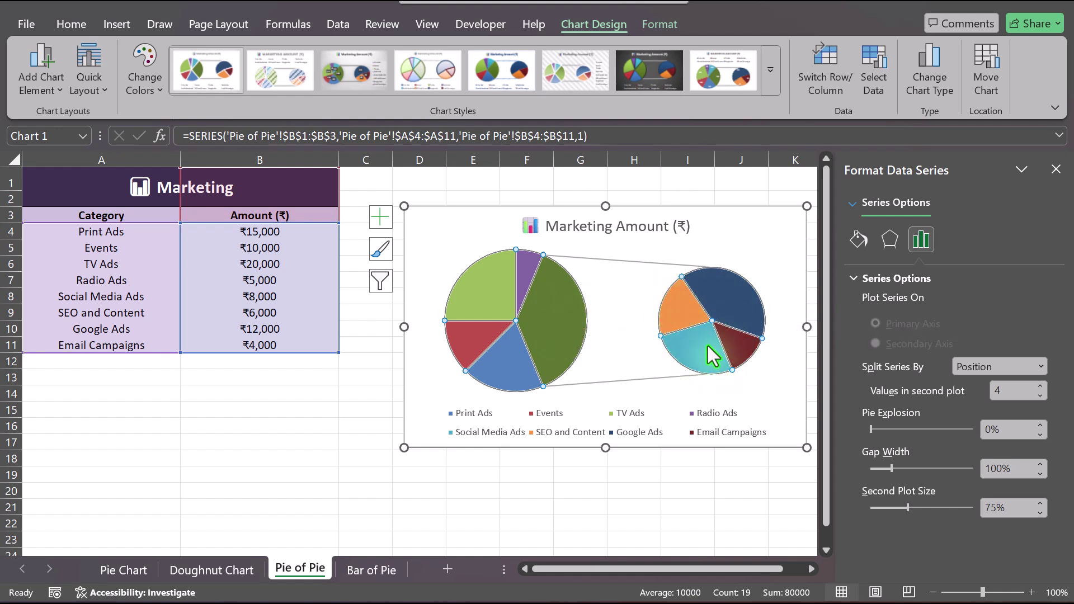
- Close the formatting pane and pull the dark green combined slice slightly out of the main pie
left_click(547, 326)
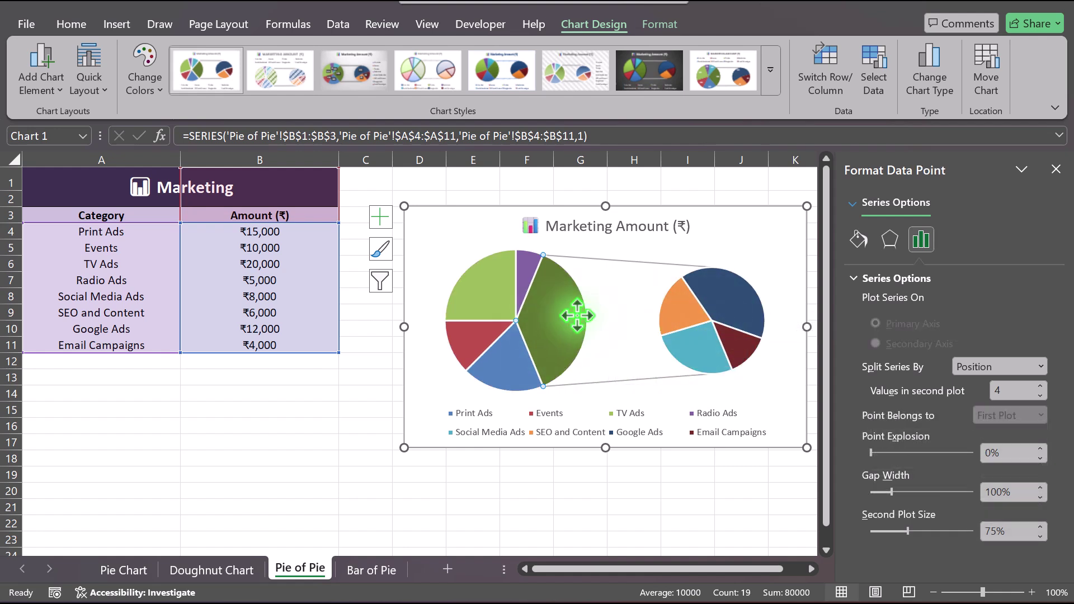
left_click(1057, 167)
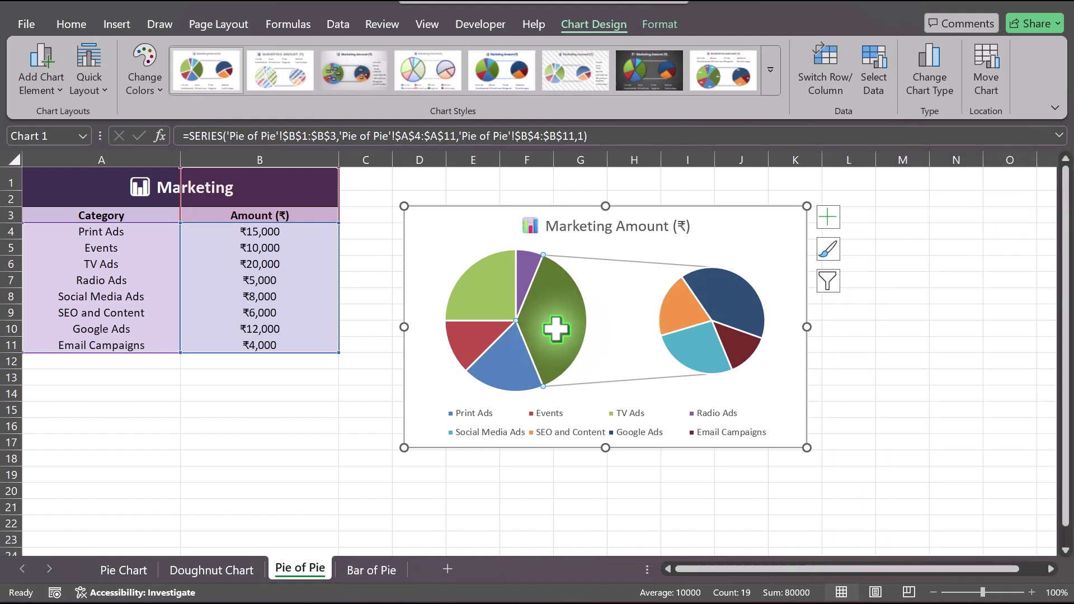
left_click_drag(554, 326, 567, 321)
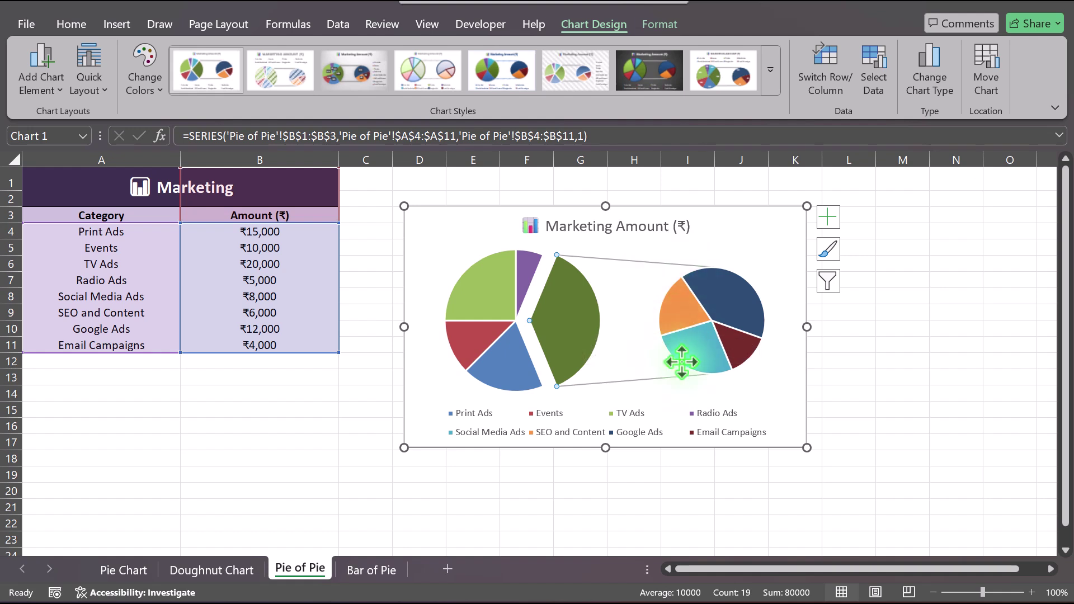
left_click(829, 216)
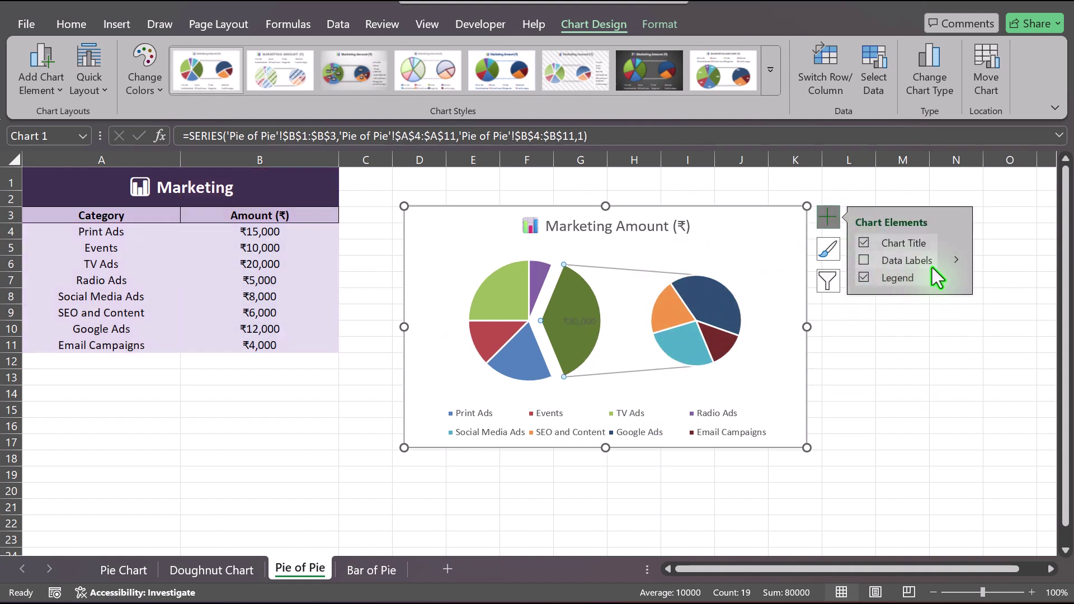
left_click(953, 262)
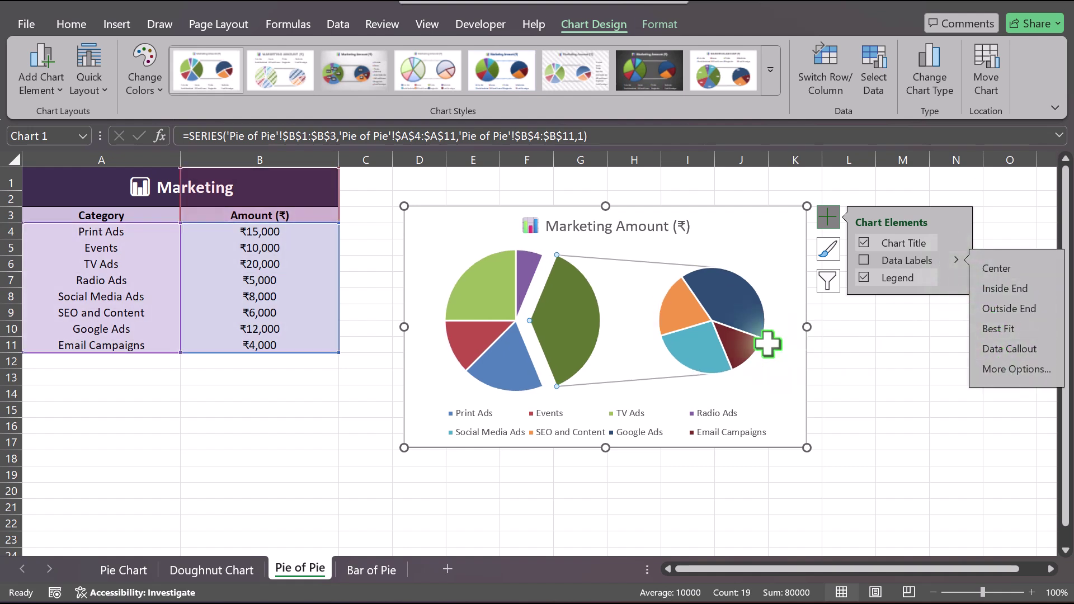
left_click(758, 258)
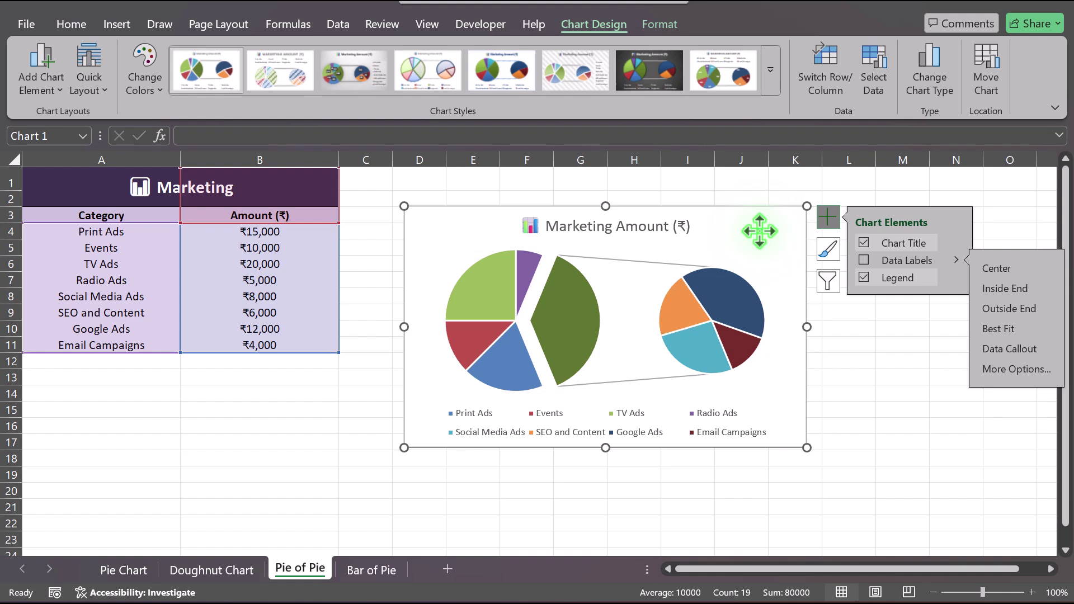
left_click(954, 338)
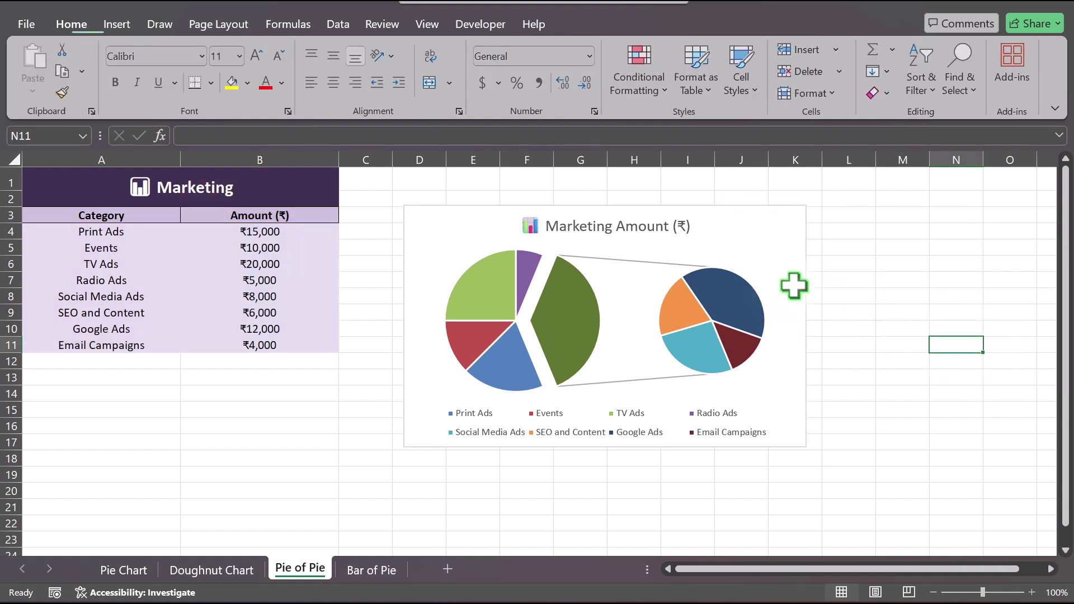
- Add Outside End data labels to the whole Pie of Pie chart and deselect it
left_click(778, 234)
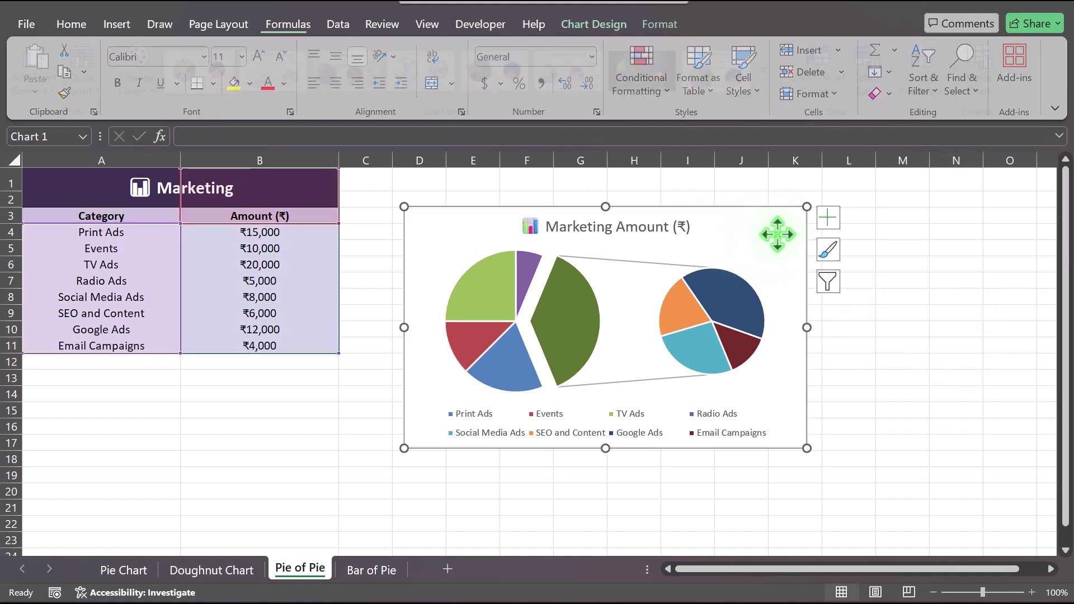
left_click(836, 223)
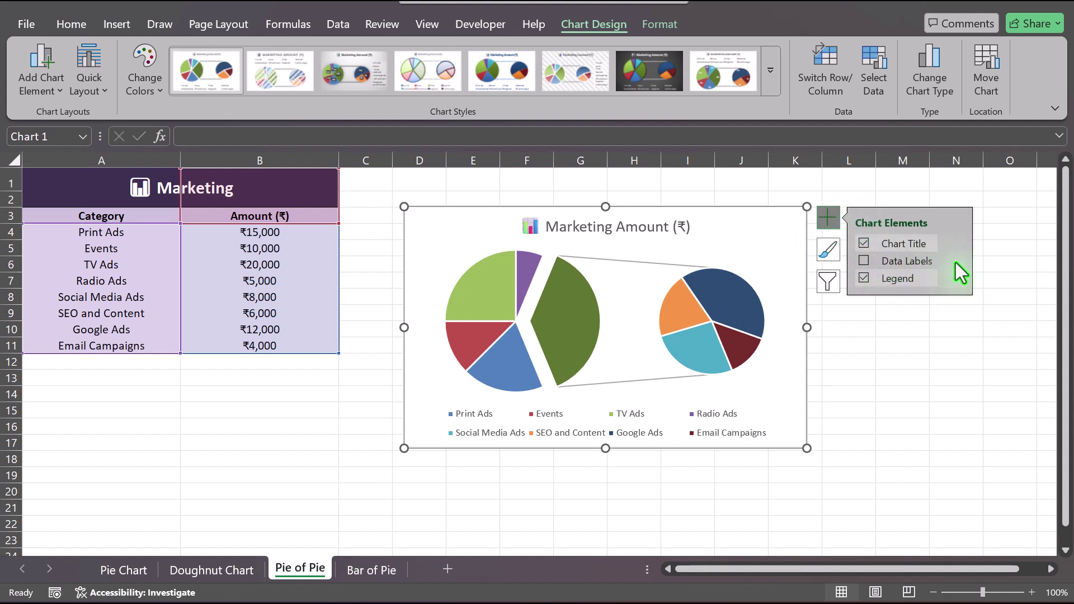
mouse_move(955, 263)
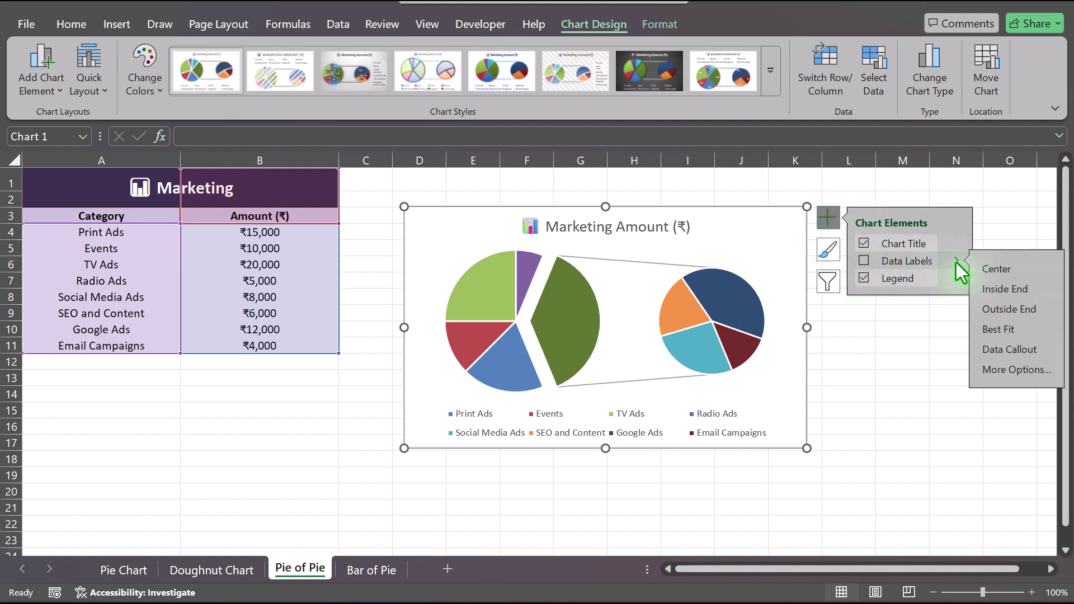
left_click(993, 309)
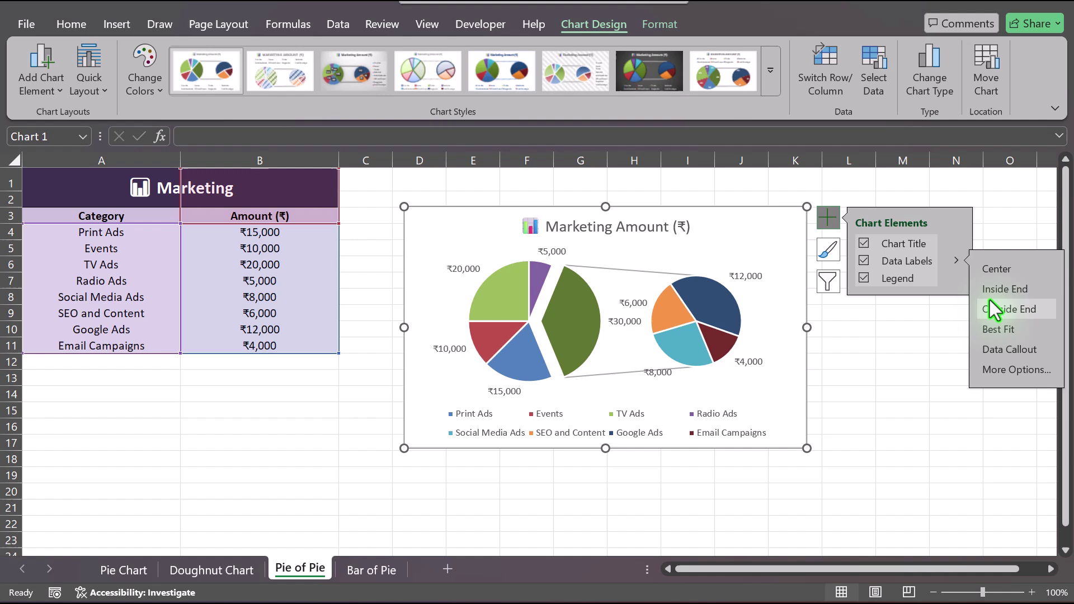
left_click(903, 394)
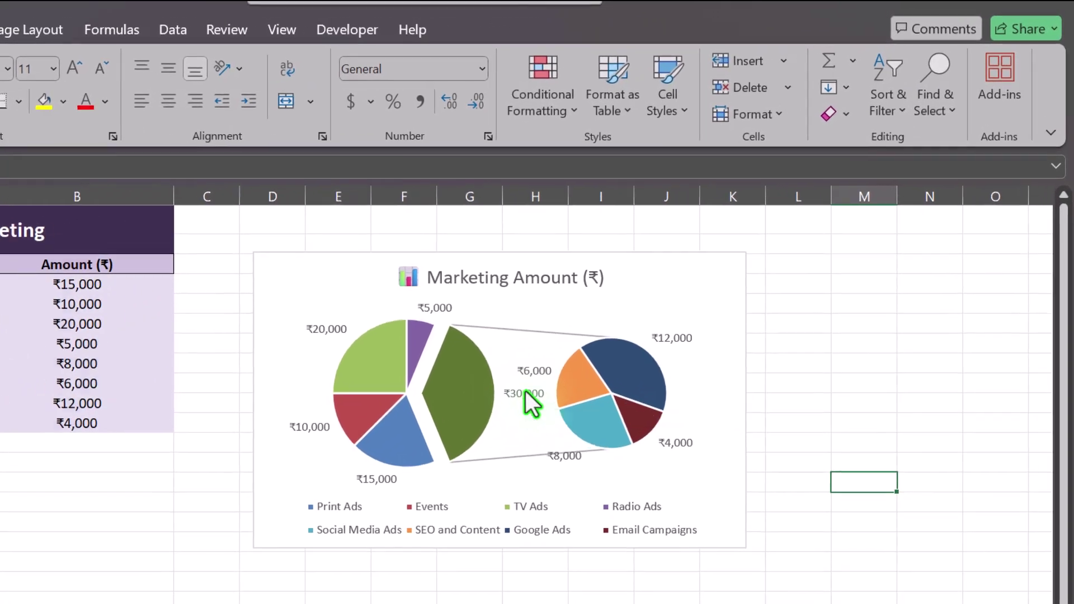
- Move the combined slice's data label down beside the lower outer edge of its slice
left_click(626, 322)
left_click(509, 407)
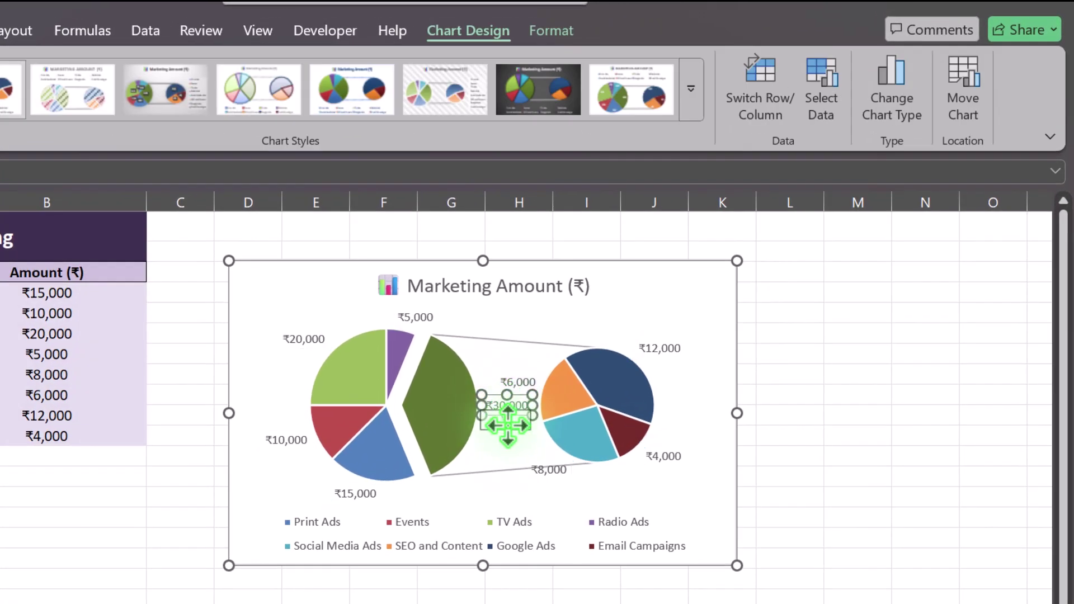
left_click_drag(509, 408, 494, 449)
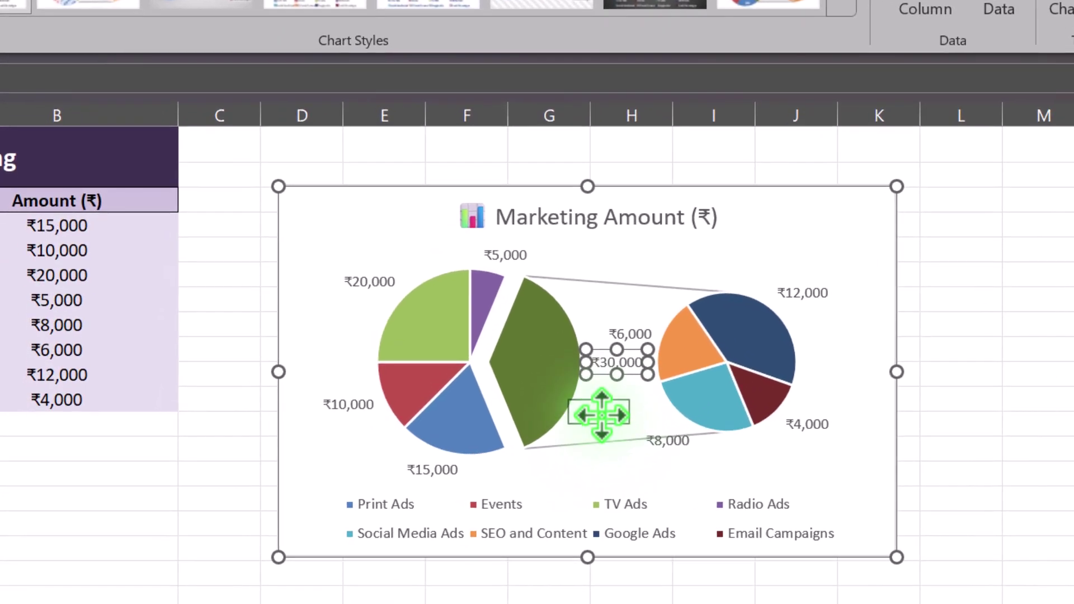
left_click_drag(600, 416, 600, 414)
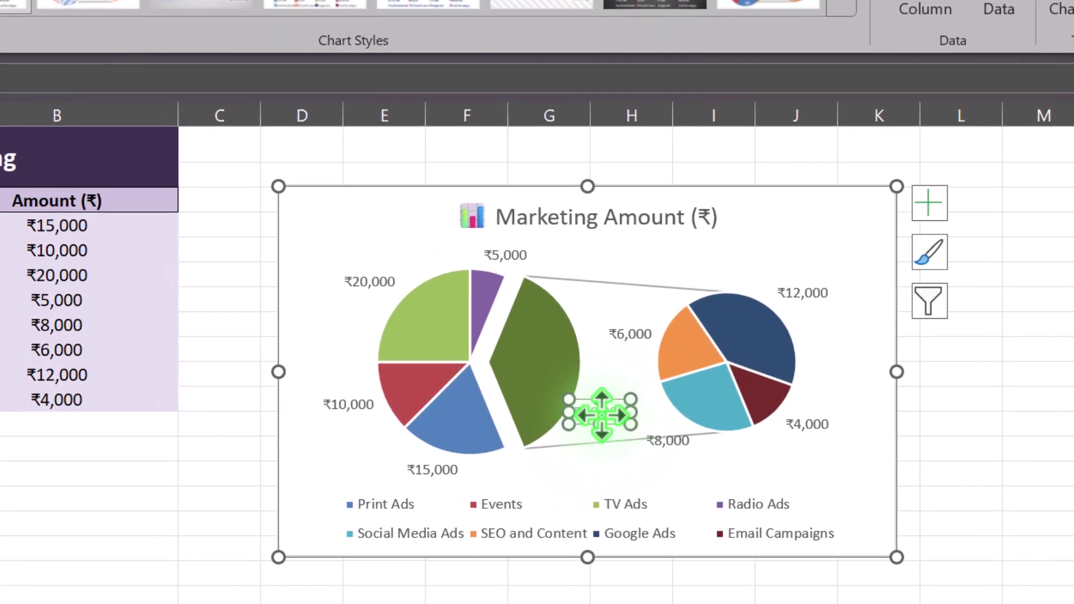
- Reposition the SEO and Content and Social Media Ads labels closer to their slices in the second pie, and deselect the chart
left_click(627, 332)
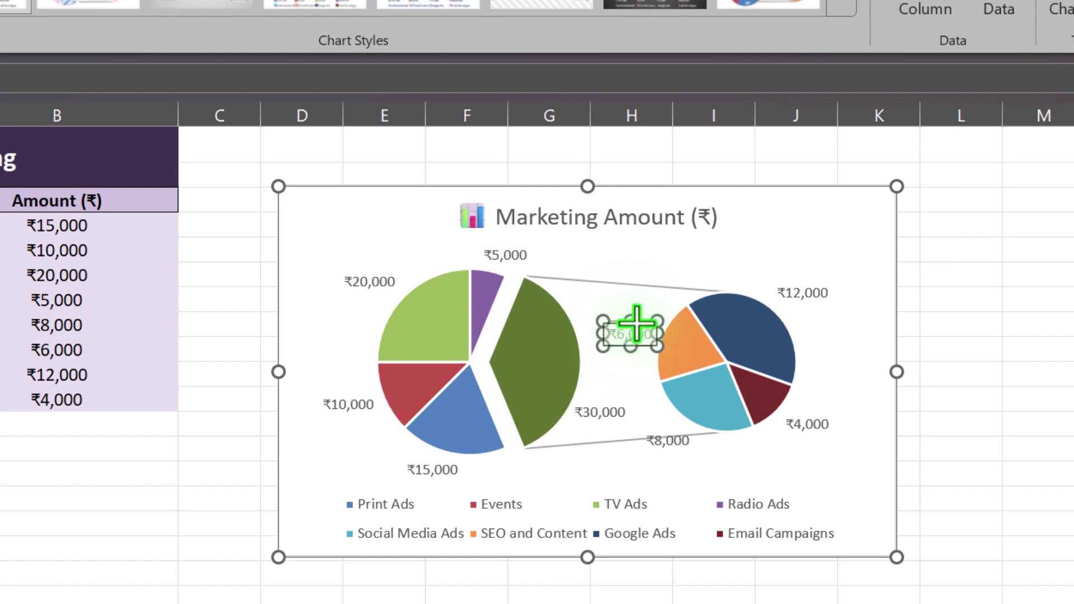
mouse_move(645, 317)
left_mouse_down()
mouse_move(635, 334)
mouse_move(636, 319)
mouse_move(654, 322)
left_mouse_up()
left_click(638, 331)
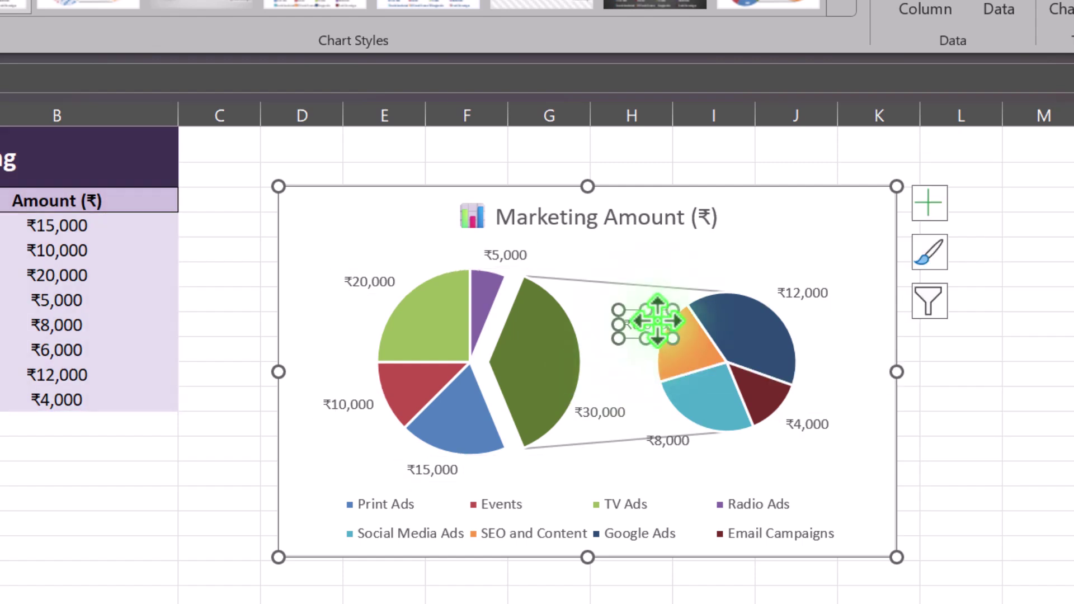
left_click(617, 378)
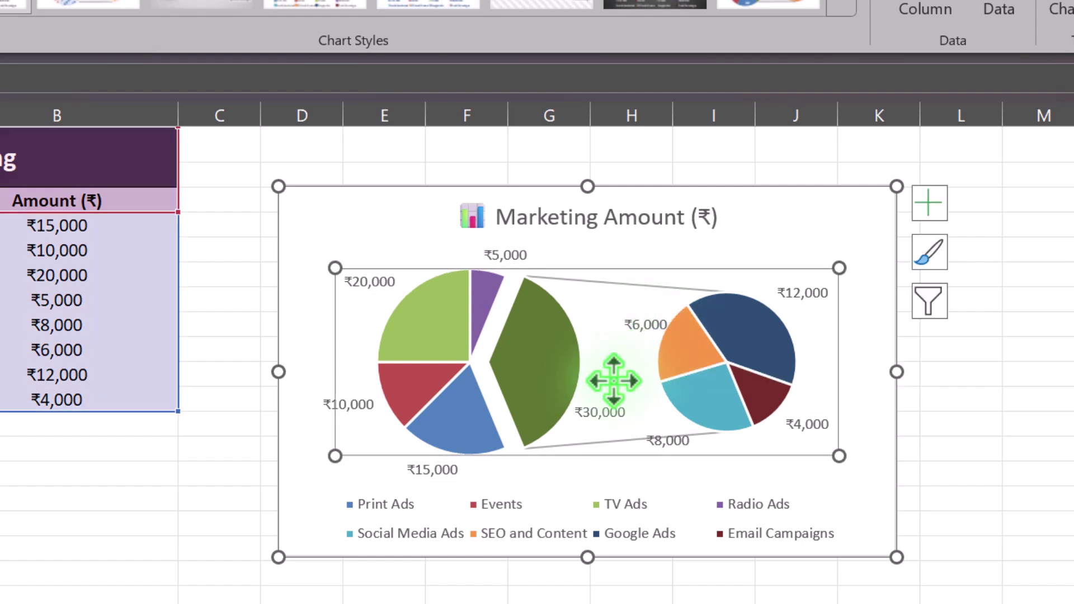
left_click(666, 439)
left_click_drag(666, 438, 672, 427)
left_click(615, 397)
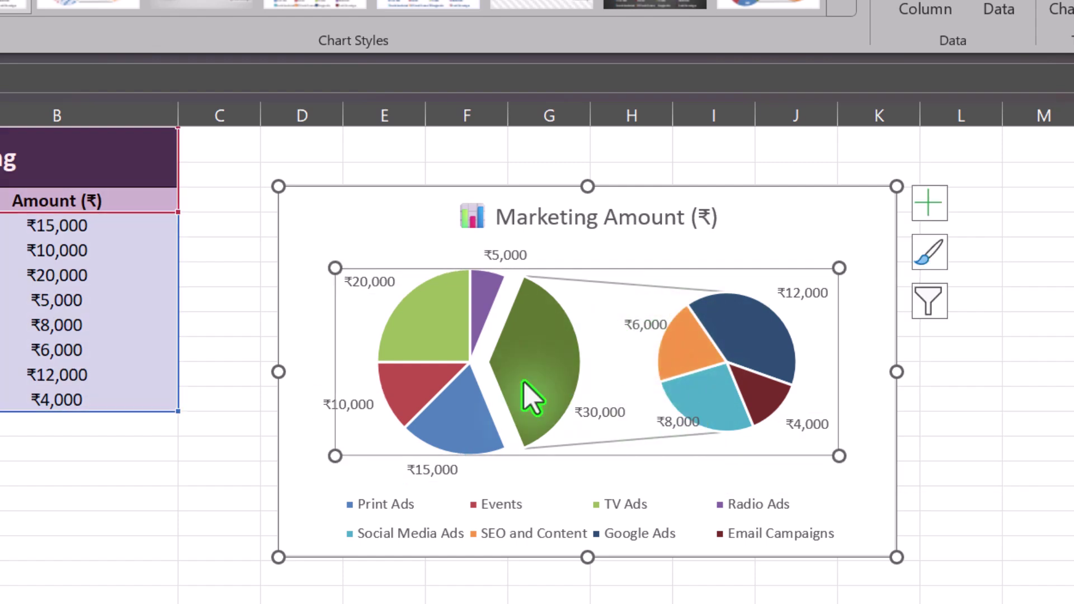
left_click(642, 592)
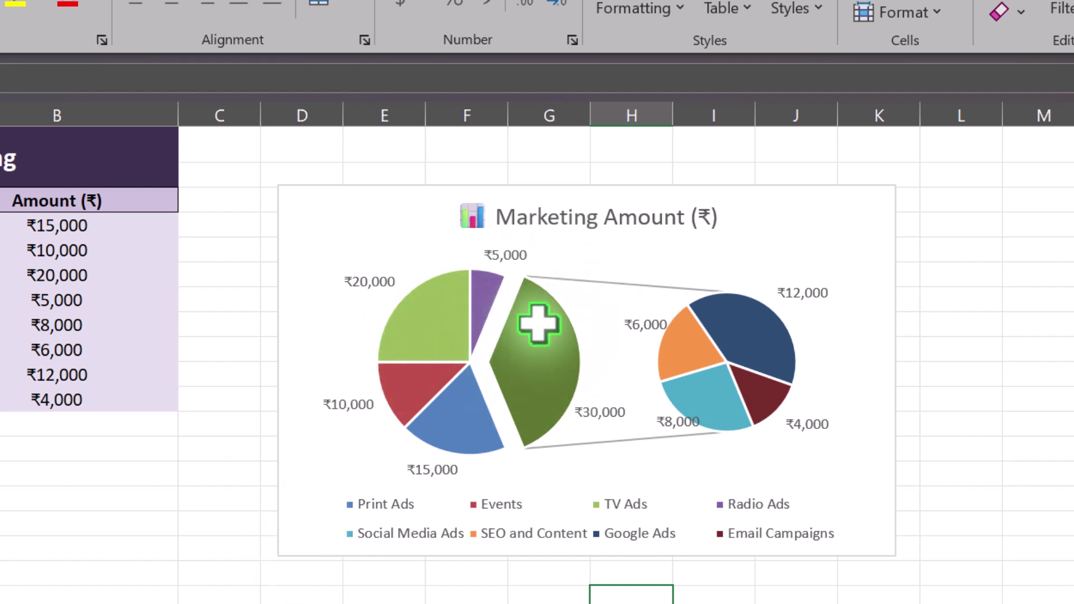
mouse_move(549, 361)
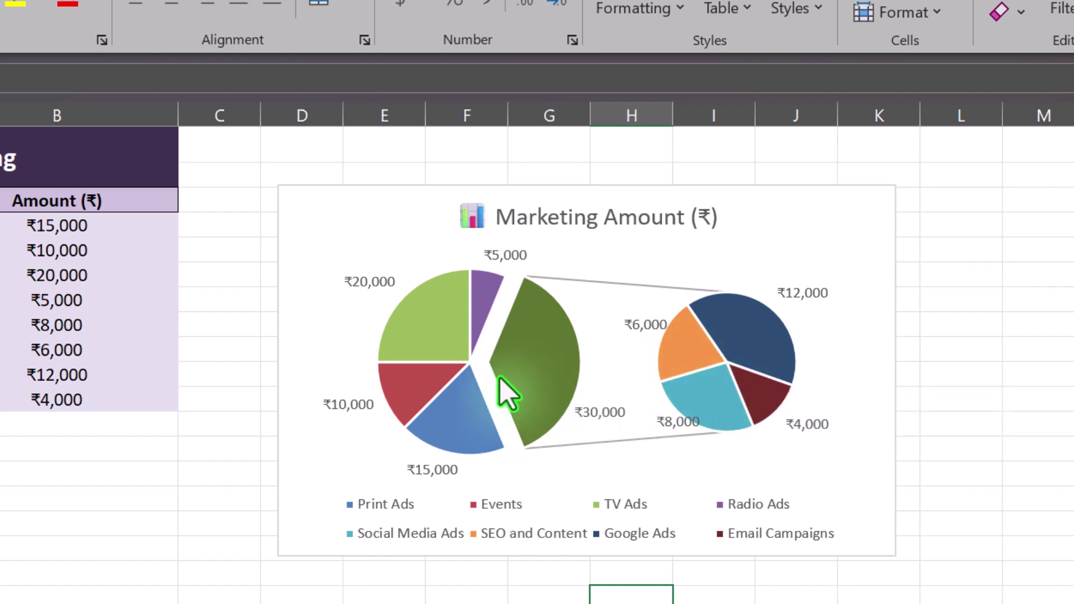
mouse_move(497, 384)
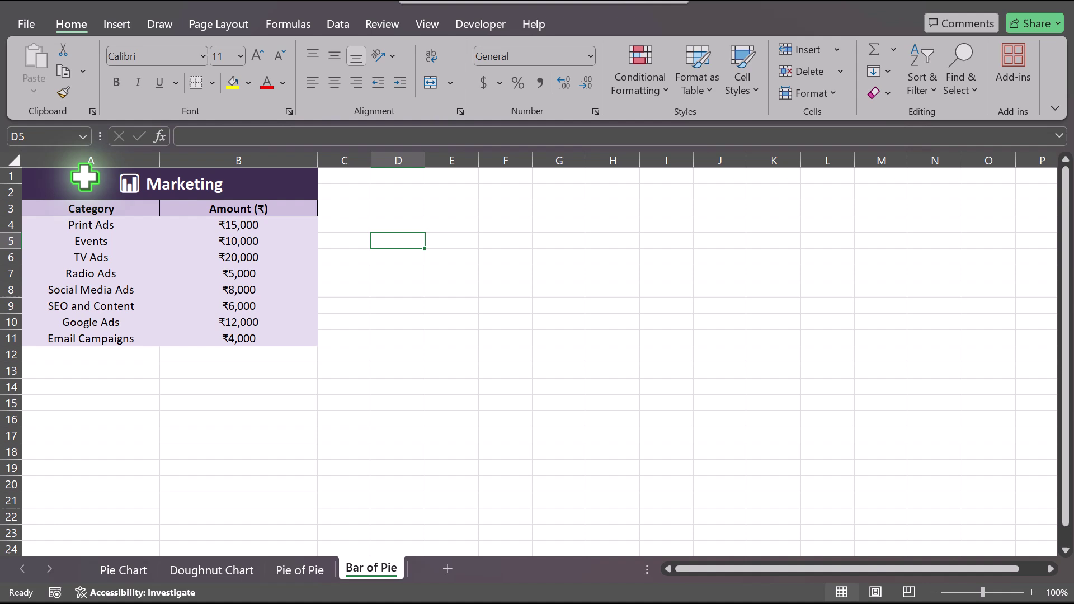
- On the Bar of Pie sheet, insert a Bar of Pie chart from A1:B11 and move it away from the table
left_click(84, 179)
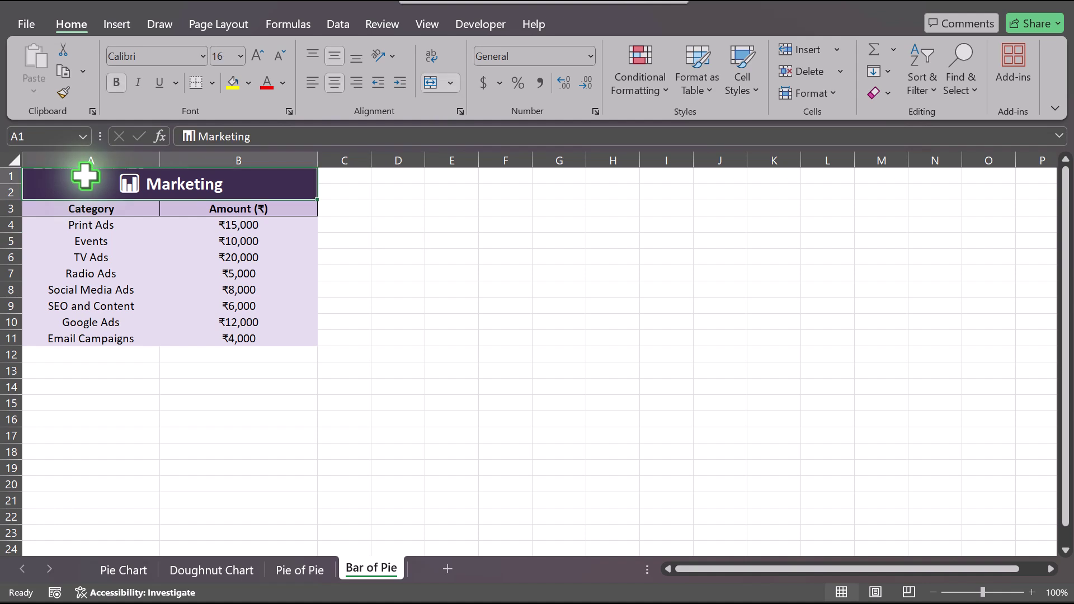
left_click(270, 338, "shift")
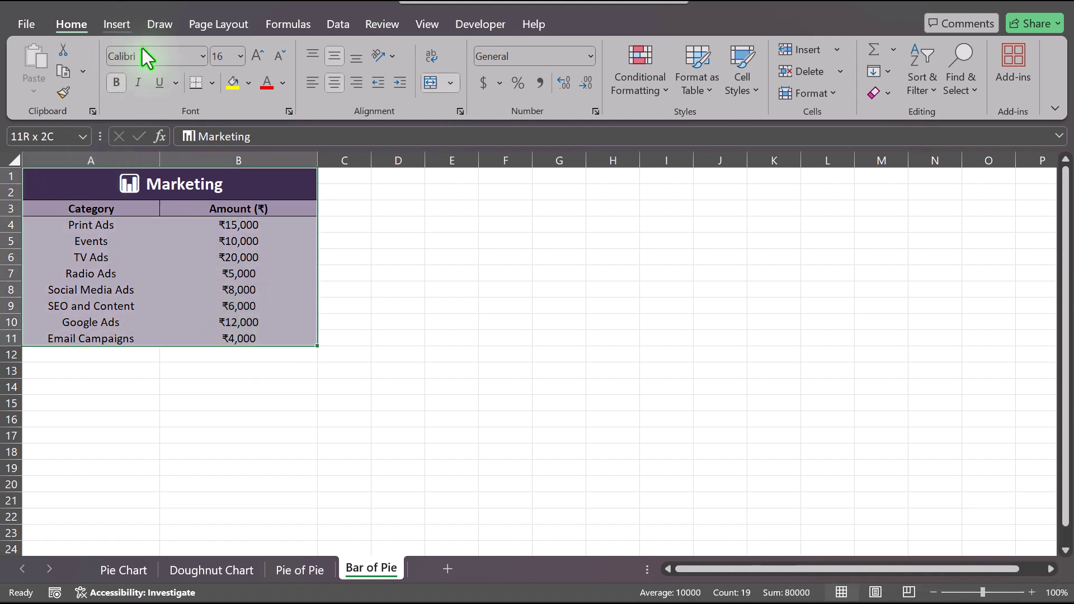
left_click(117, 25)
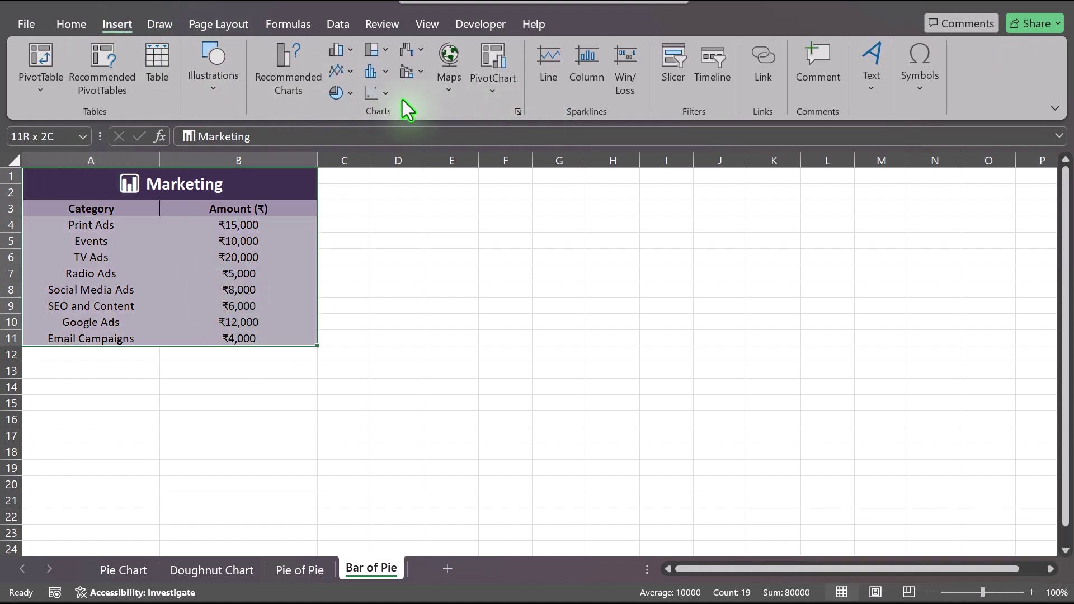
left_click(341, 94)
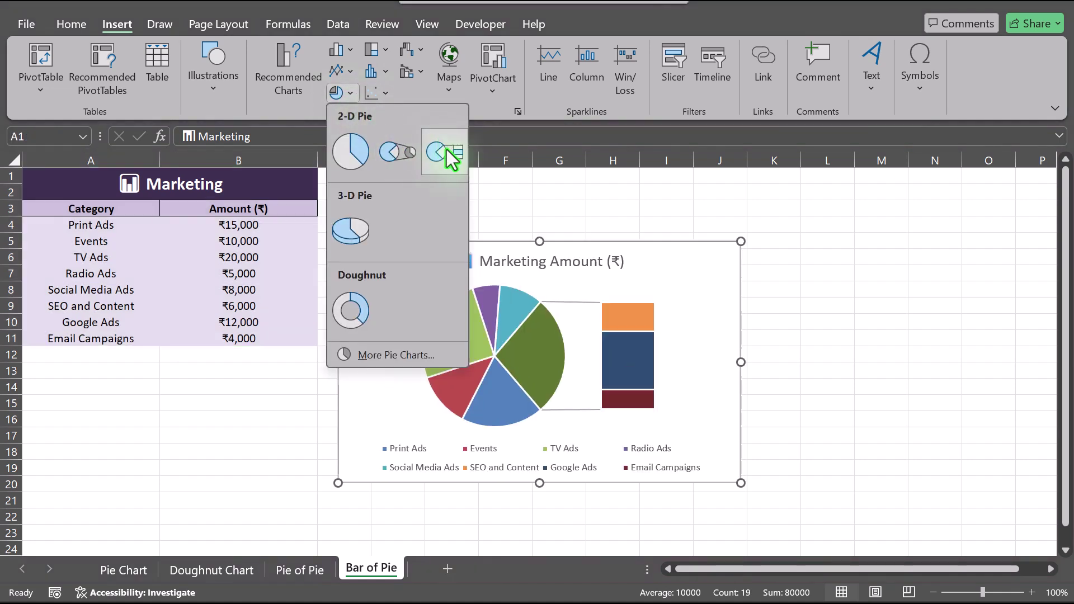
left_click(446, 149)
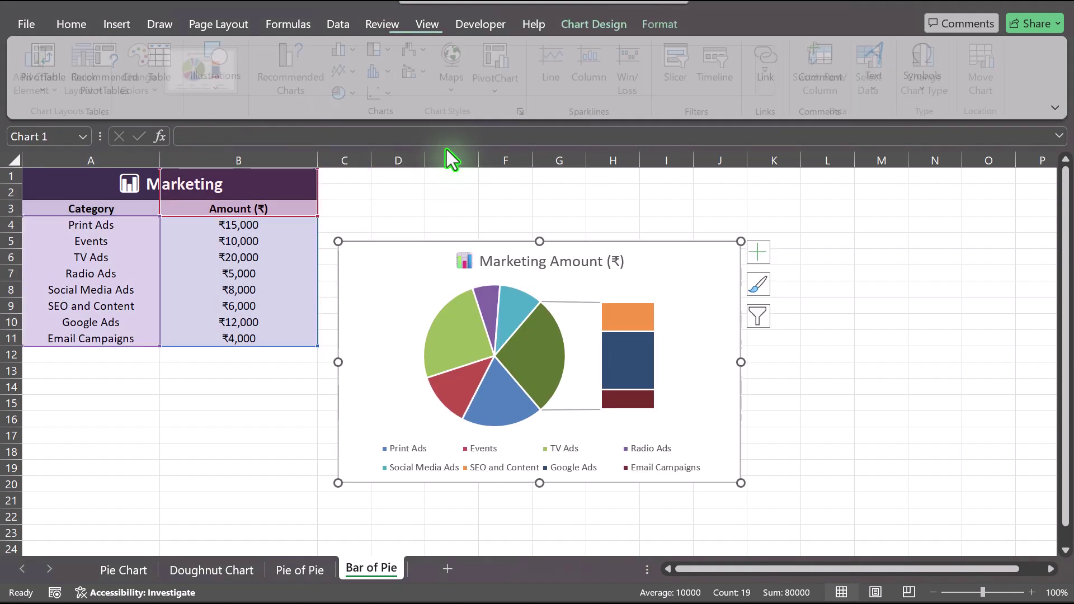
left_click_drag(392, 269, 473, 255)
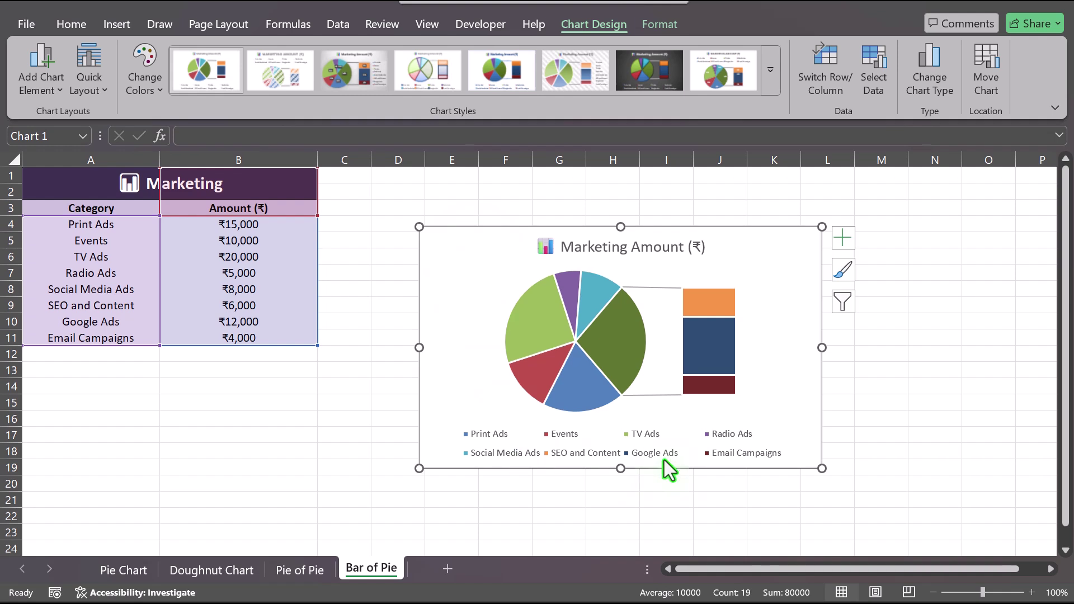
- Set the Bar of Pie series to show 4 values in the second plot and close the formatting pane
left_click(529, 324)
right_click(529, 324)
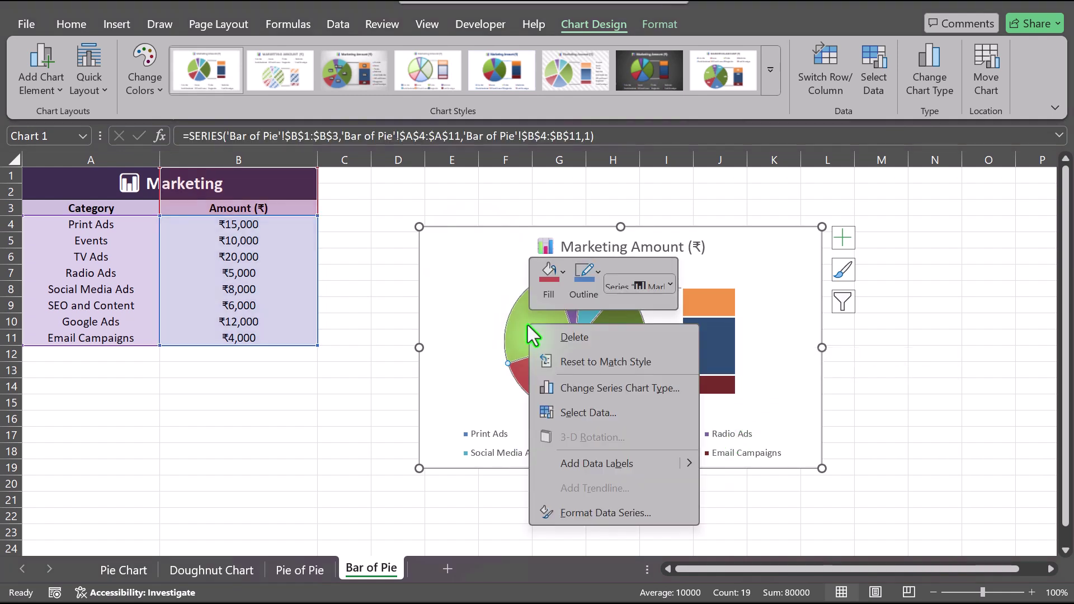
left_click(610, 519)
left_click(1040, 386)
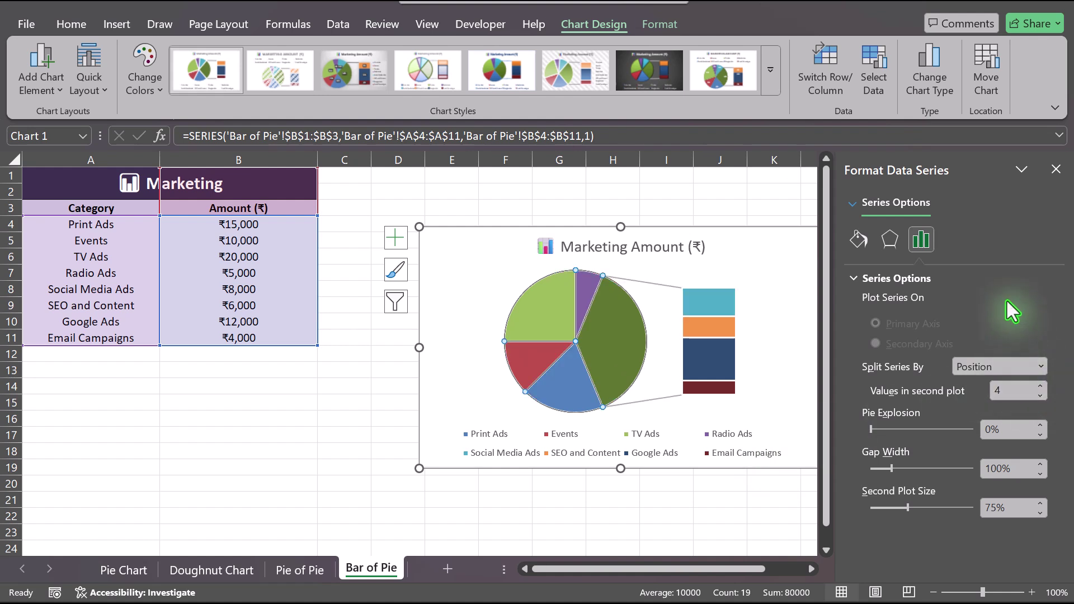
left_click(1056, 169)
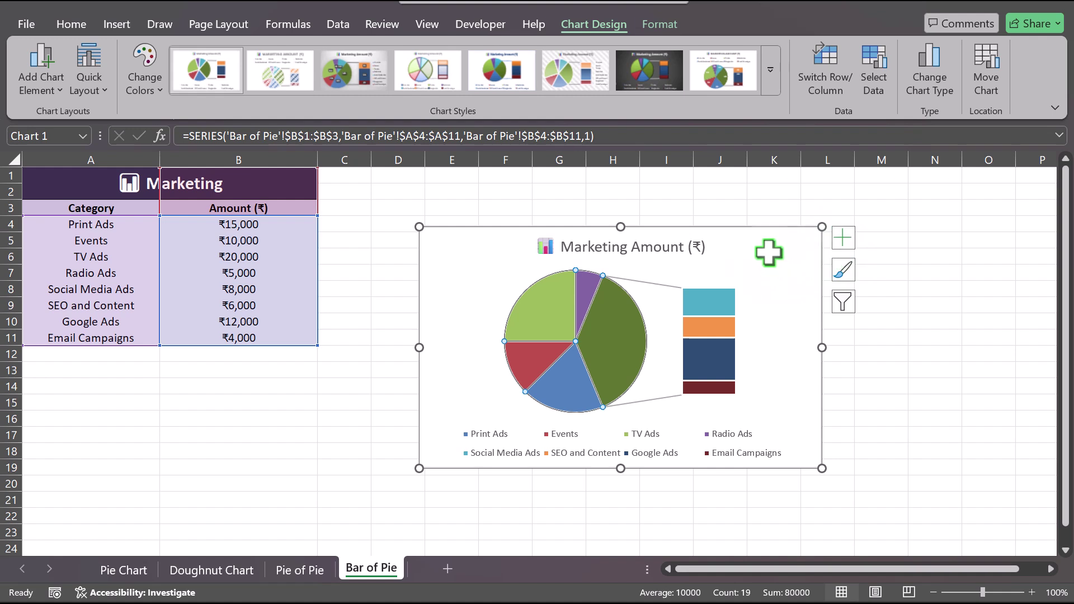
- Select the whole Bar of Pie chart and open its list of chart elements
left_click(769, 253)
left_click(845, 239)
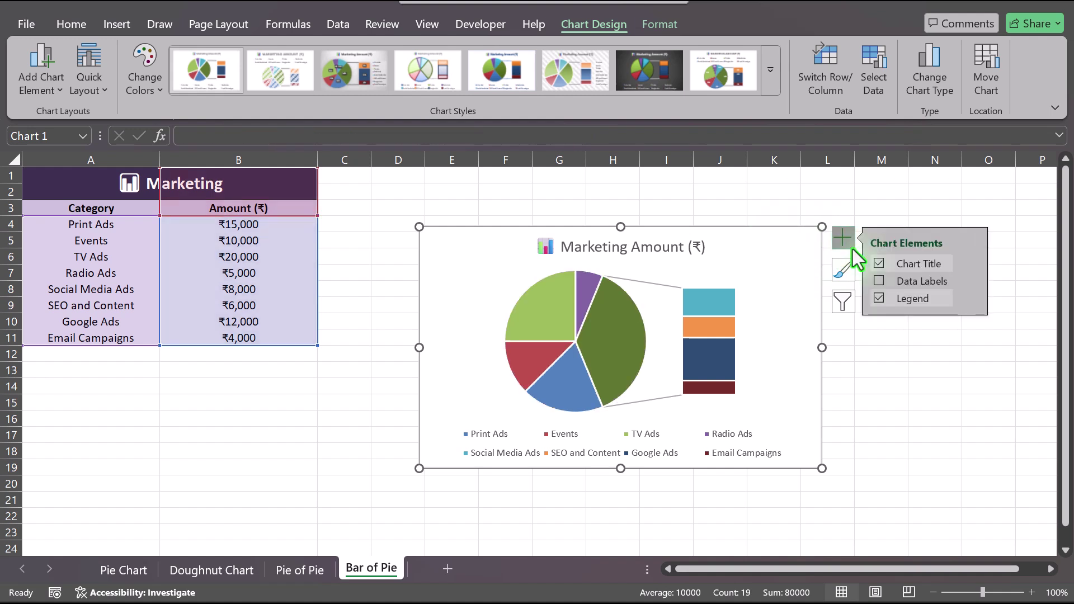